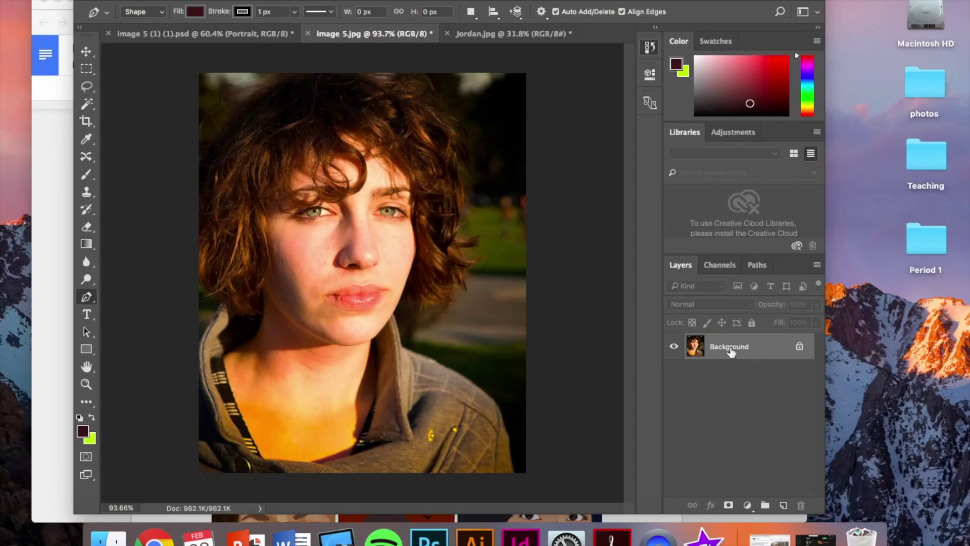
Step: Duplicate Background as Background copy, then start a Pen shape with points on the right cheek
{"action": "left_click_drag", "start_coordinate": [731, 349], "coordinate": [784, 505]}
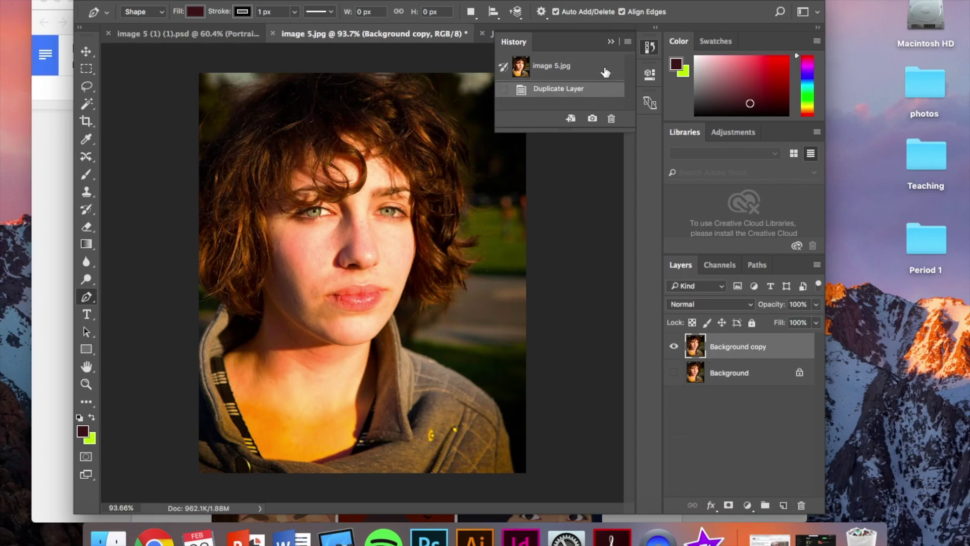
{"action": "left_click", "coordinate": [612, 42]}
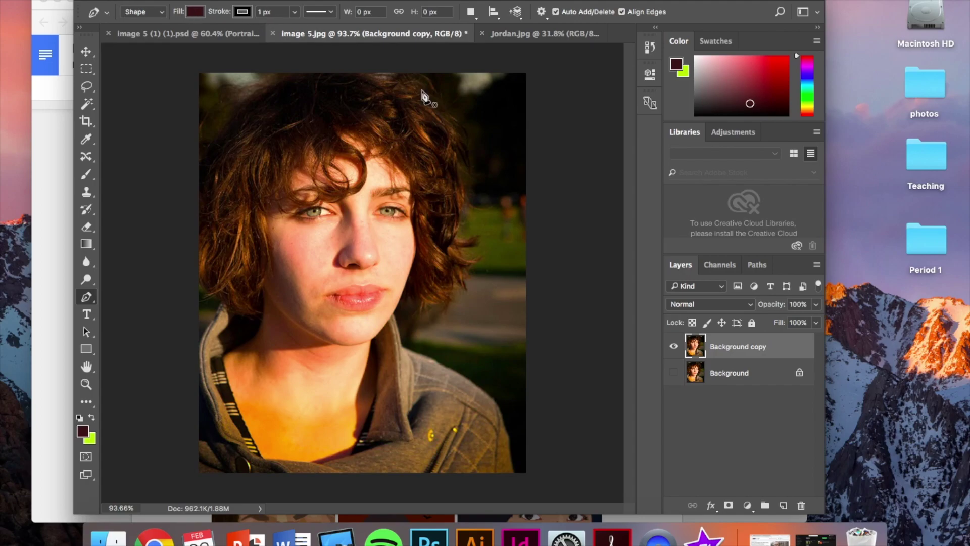
{"action": "left_click", "coordinate": [415, 238]}
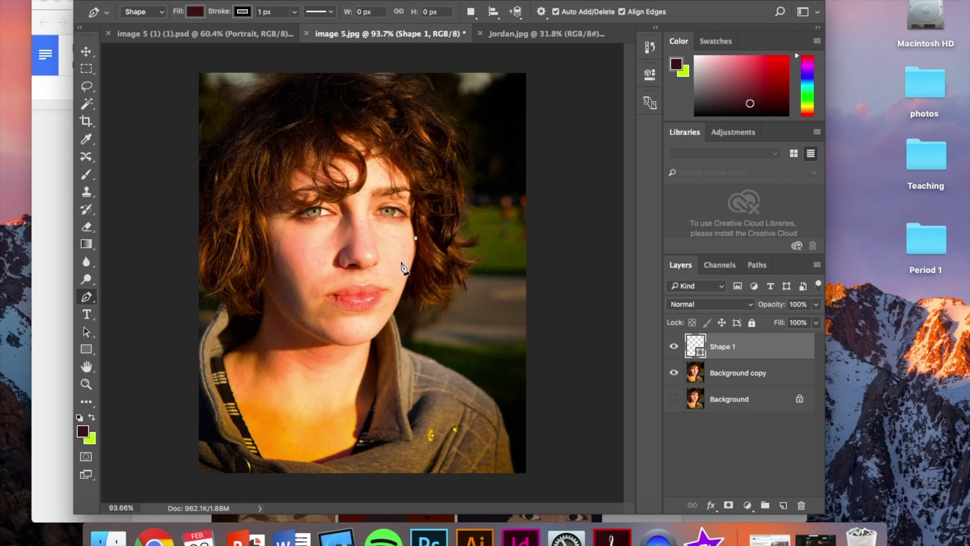
{"action": "left_click", "coordinate": [413, 263]}
Step: Trace the right cheek, jawline, chin and neck down across the chest to the left collar
{"action": "key", "text": "super+z"}
{"action": "left_click_drag", "start_coordinate": [418, 254], "coordinate": [410, 273]}
{"action": "left_click", "coordinate": [395, 311]}
{"action": "left_click", "coordinate": [375, 337]}
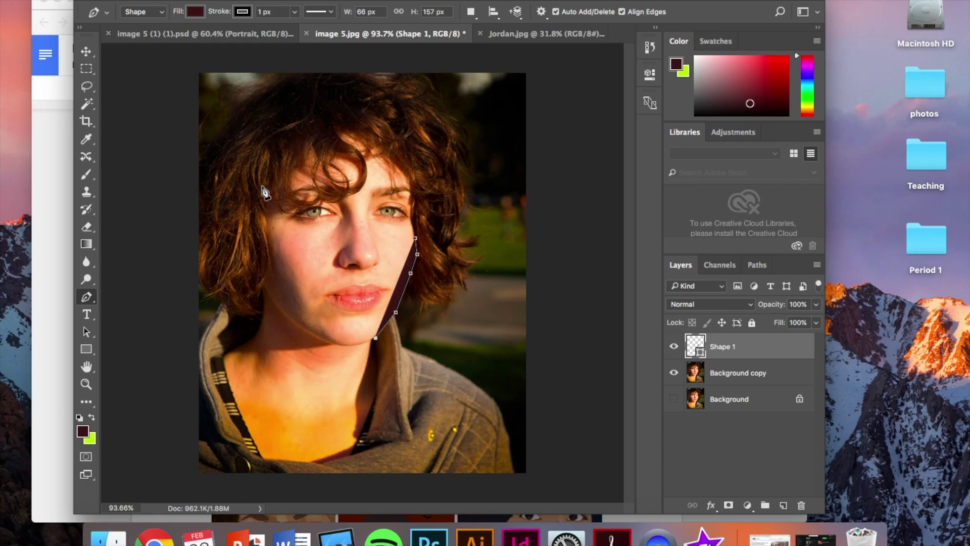
{"action": "mouse_move", "coordinate": [378, 384]}
{"action": "left_mouse_down"}
{"action": "mouse_move", "coordinate": [381, 403]}
{"action": "mouse_move", "coordinate": [374, 399]}
{"action": "left_mouse_up"}
{"action": "left_click", "coordinate": [378, 386], "text": "alt"}
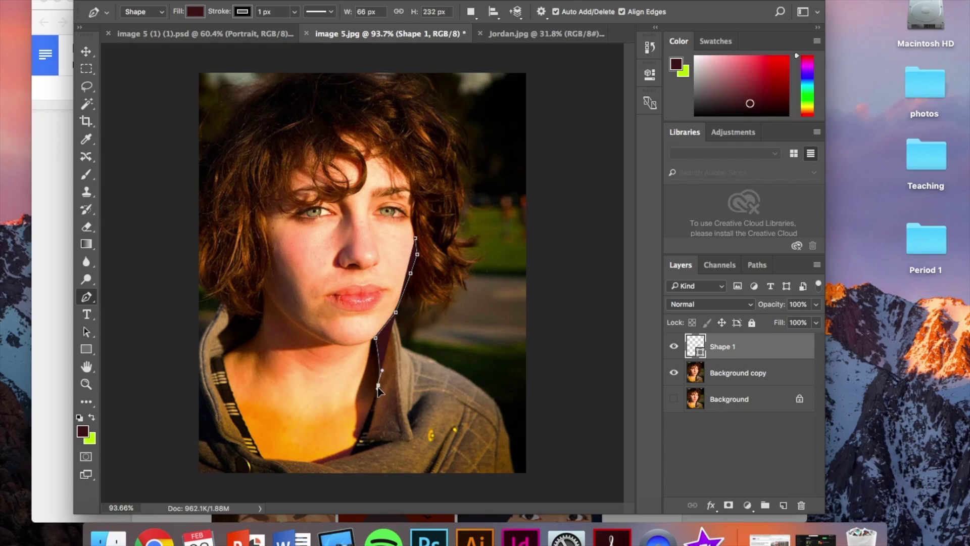
{"action": "left_click", "coordinate": [352, 452]}
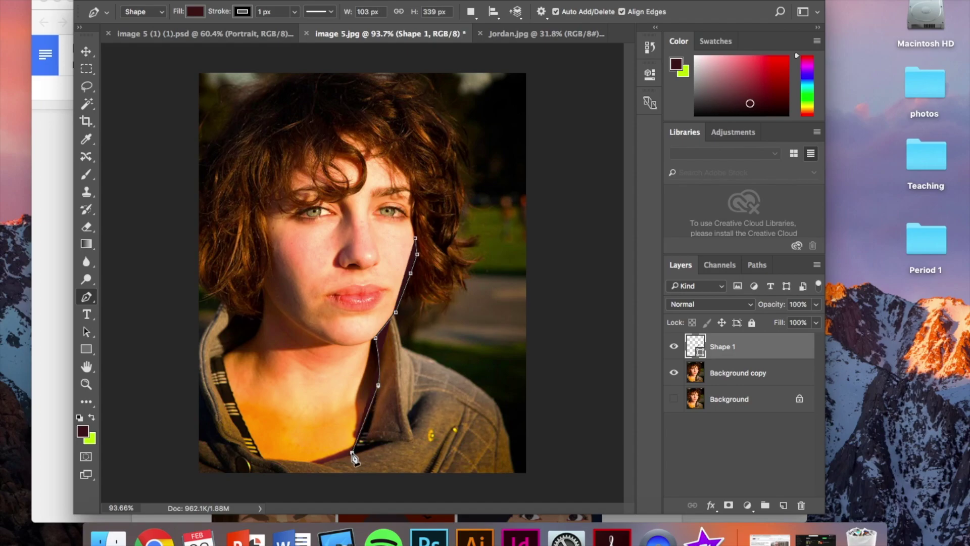
{"action": "left_click", "coordinate": [321, 464]}
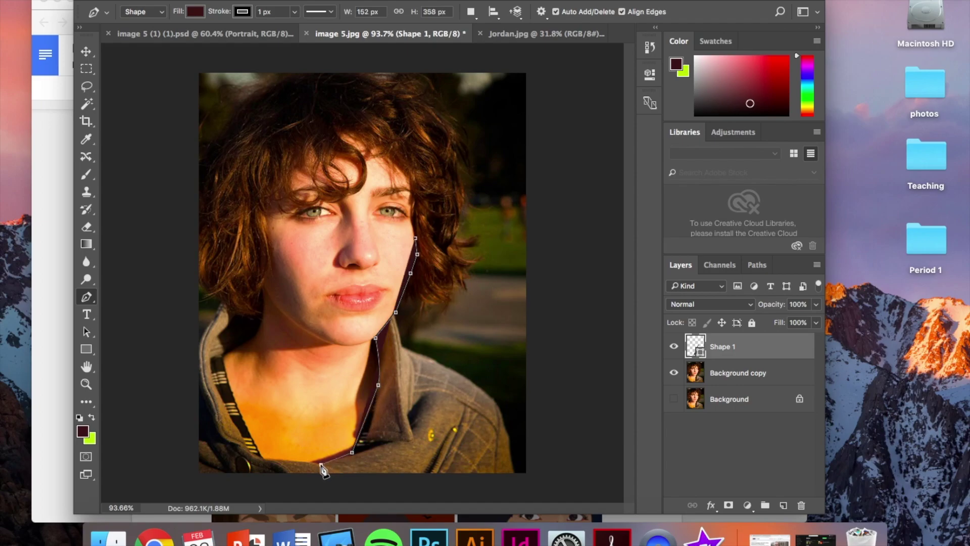
{"action": "left_click", "coordinate": [263, 459]}
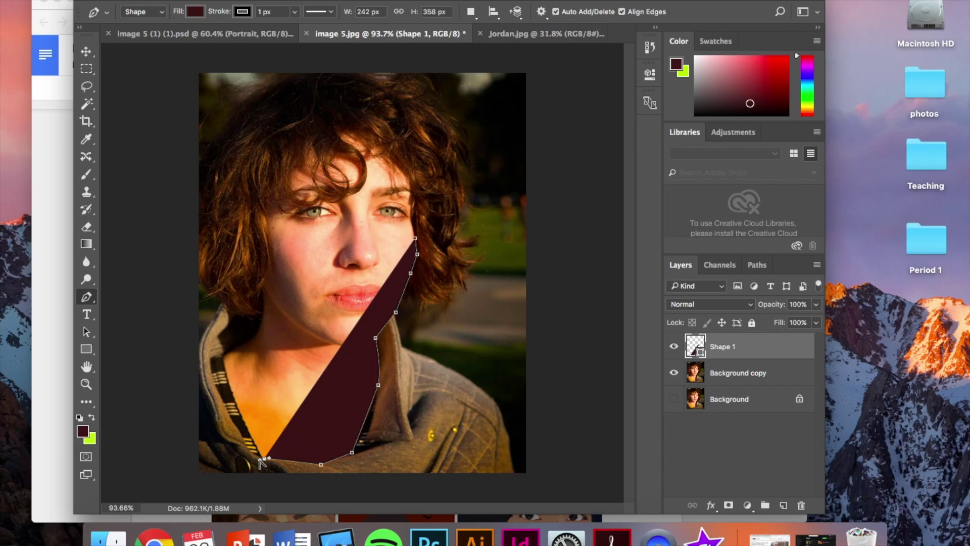
{"action": "left_click", "coordinate": [222, 357]}
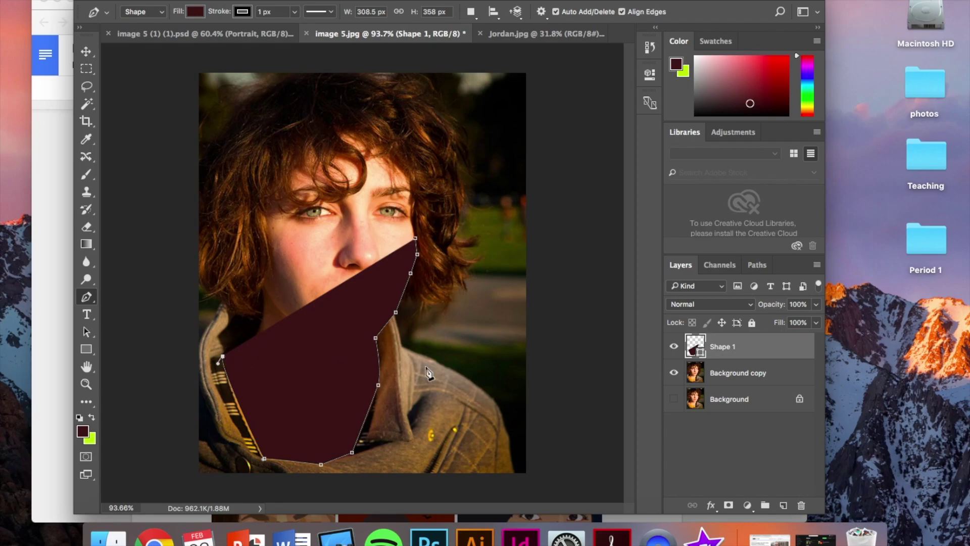
Step: Lower Shape 1's opacity to 0%, then continue the outline up the left jawline into the hair
{"action": "left_click", "coordinate": [816, 305]}
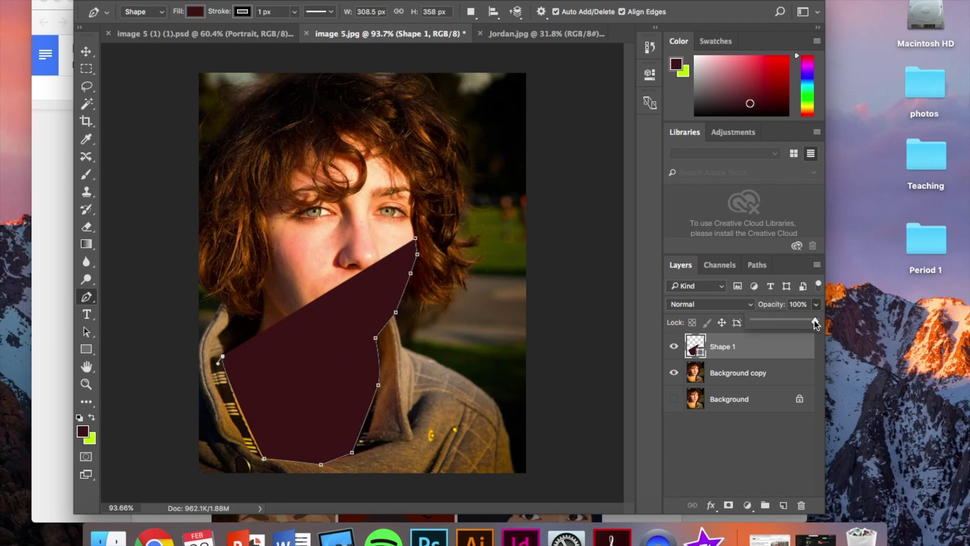
{"action": "left_click_drag", "start_coordinate": [815, 323], "coordinate": [608, 259]}
{"action": "left_click", "coordinate": [256, 337]}
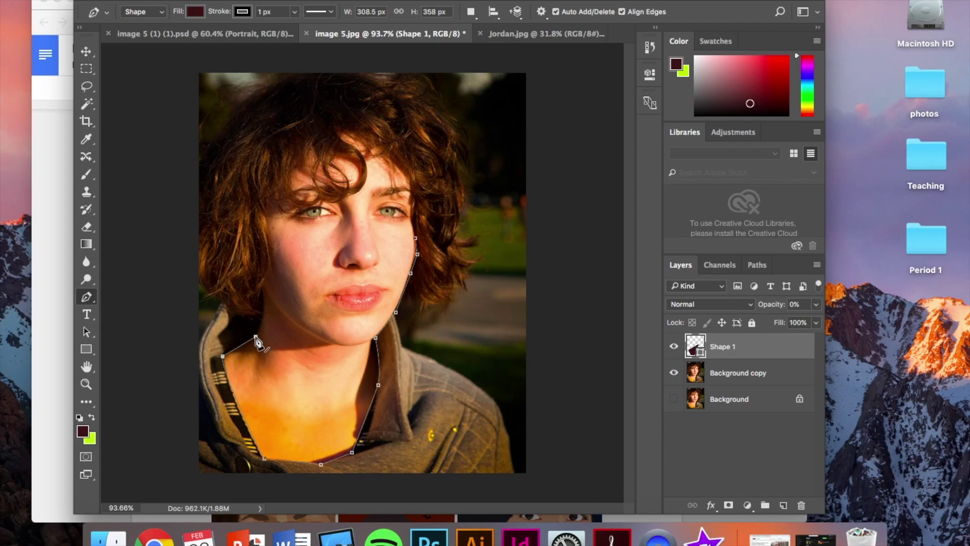
{"action": "left_click_drag", "start_coordinate": [261, 289], "coordinate": [252, 279]}
{"action": "left_click", "coordinate": [255, 206]}
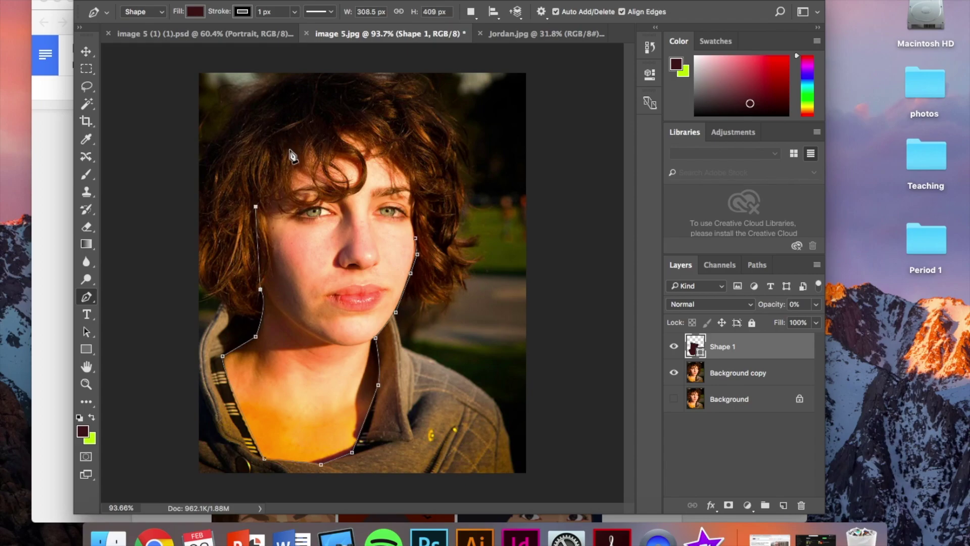
{"action": "left_click", "coordinate": [289, 148]}
Step: Carry the outline across the forehead and down the right side of the face to finish it
{"action": "left_click", "coordinate": [337, 127]}
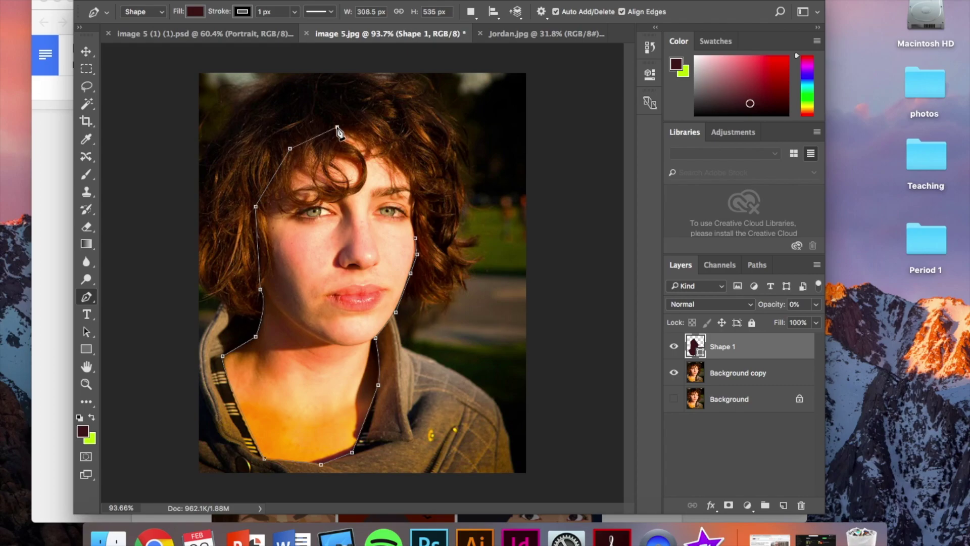
{"action": "left_click", "coordinate": [391, 141]}
{"action": "left_click", "coordinate": [413, 173]}
{"action": "left_click", "coordinate": [417, 192]}
{"action": "left_click", "coordinate": [416, 220]}
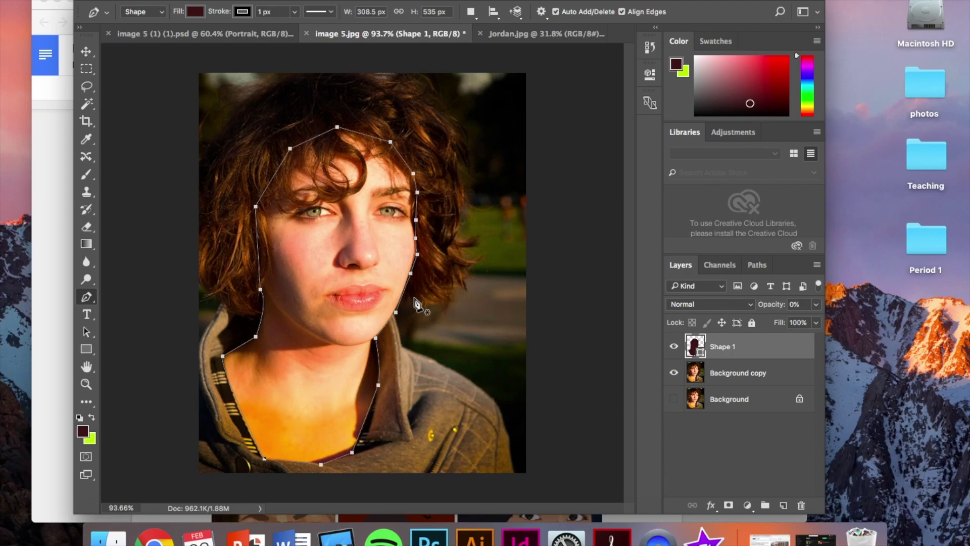
{"action": "double_click", "coordinate": [696, 347]}
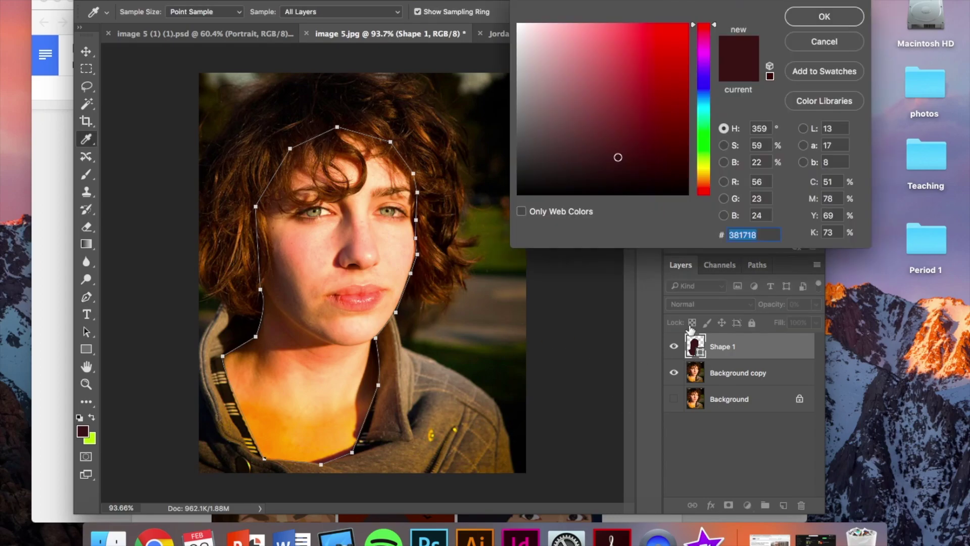
Step: Fill the face shape with sampled skin tone a16946 at 100% opacity and a 0 px stroke
{"action": "left_click", "coordinate": [306, 289]}
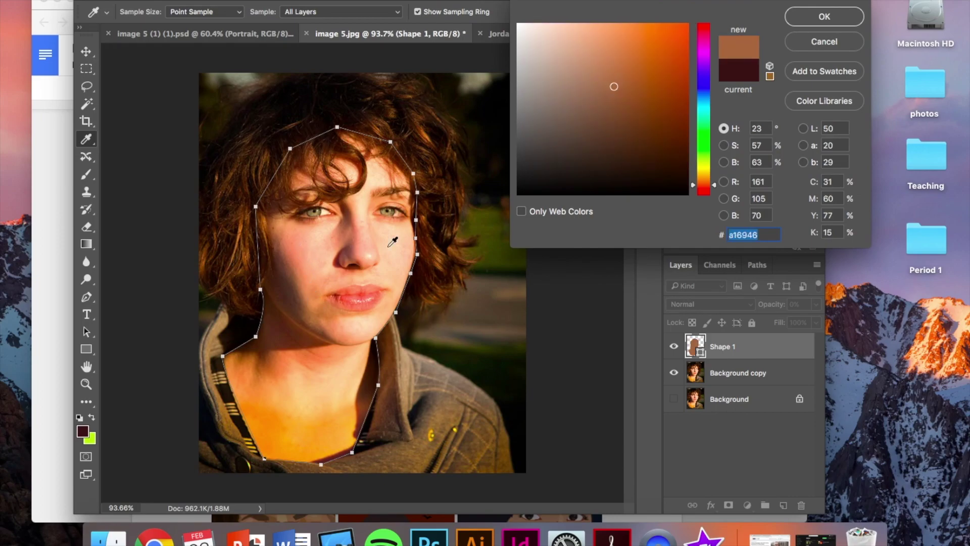
{"action": "left_click", "coordinate": [822, 23]}
{"action": "left_click", "coordinate": [817, 305]}
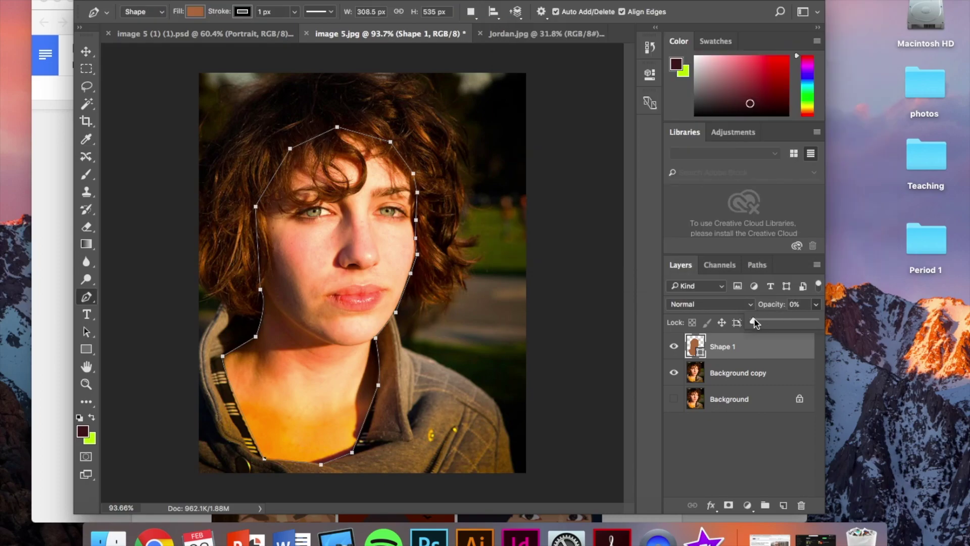
{"action": "left_click_drag", "start_coordinate": [754, 323], "coordinate": [815, 320]}
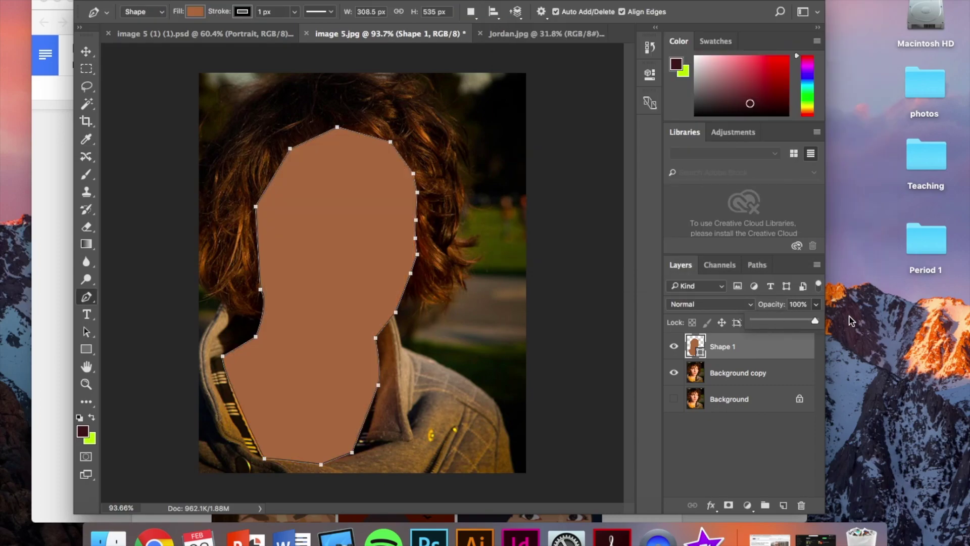
{"action": "left_click", "coordinate": [281, 11]}
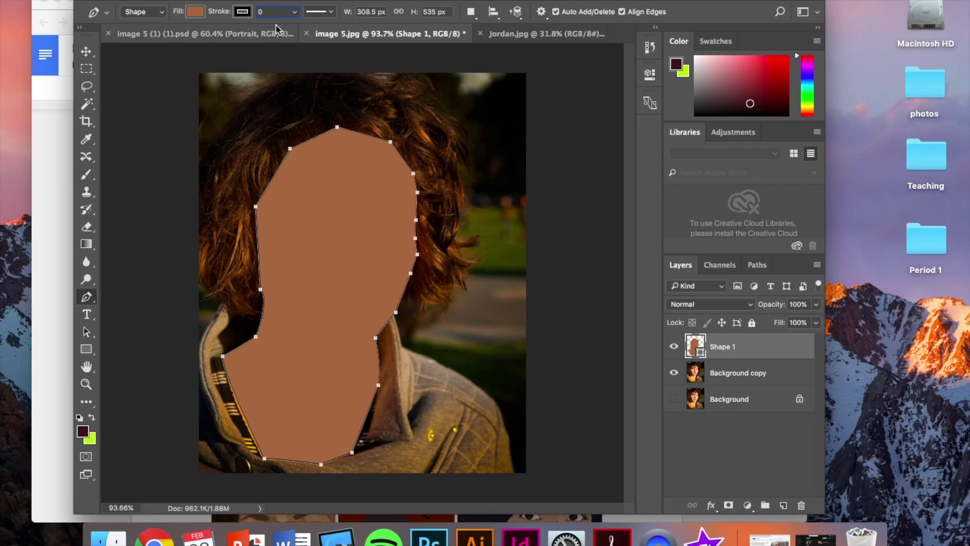
{"action": "key", "text": "Return"}
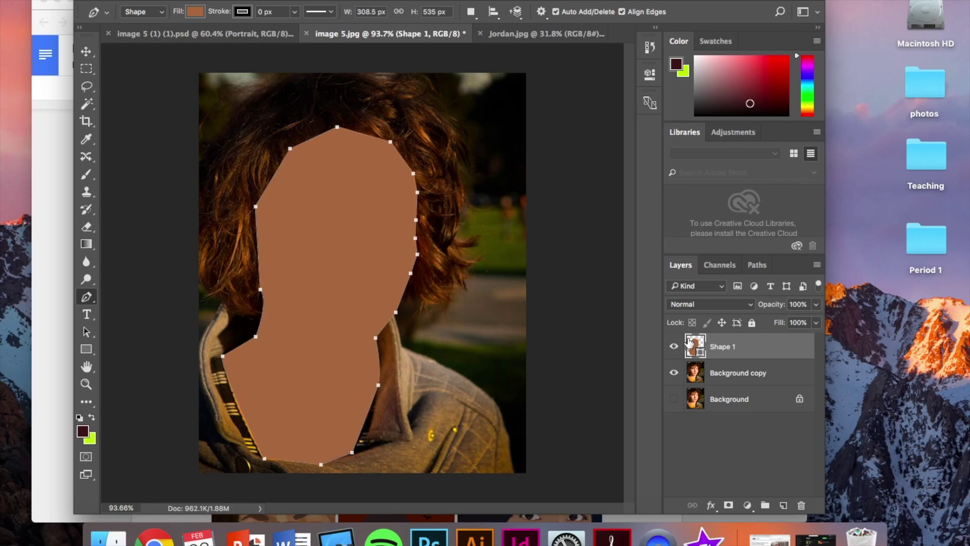
Step: Rename the layer 'Skin outline' and hide it
{"action": "left_click", "coordinate": [86, 51]}
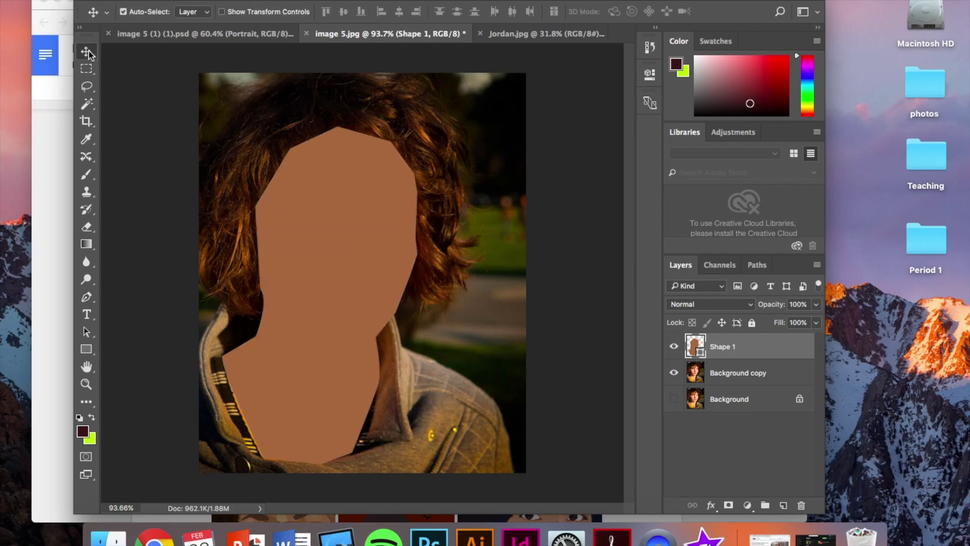
{"action": "double_click", "coordinate": [724, 348]}
{"action": "type", "text": "SKin outline"}
{"action": "key", "text": "Return"}
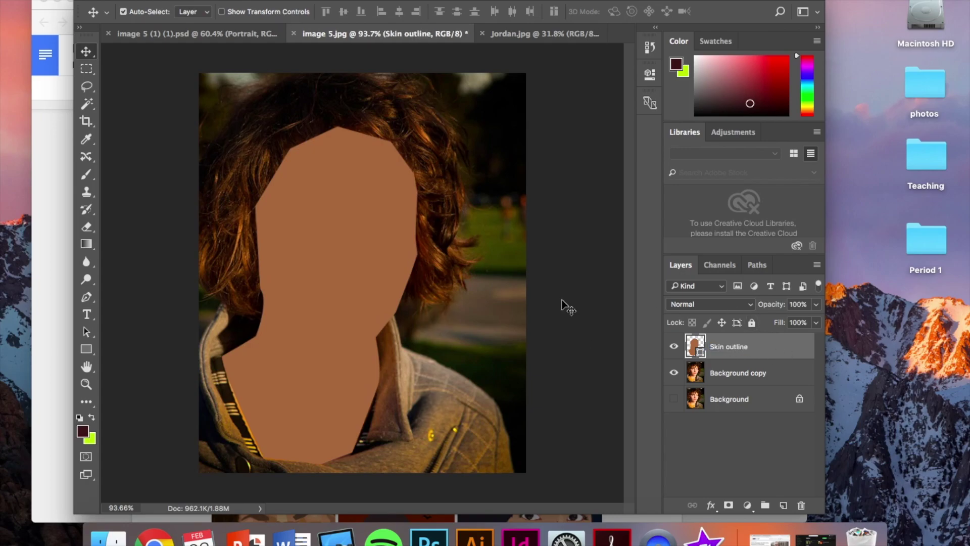
{"action": "left_click", "coordinate": [673, 347]}
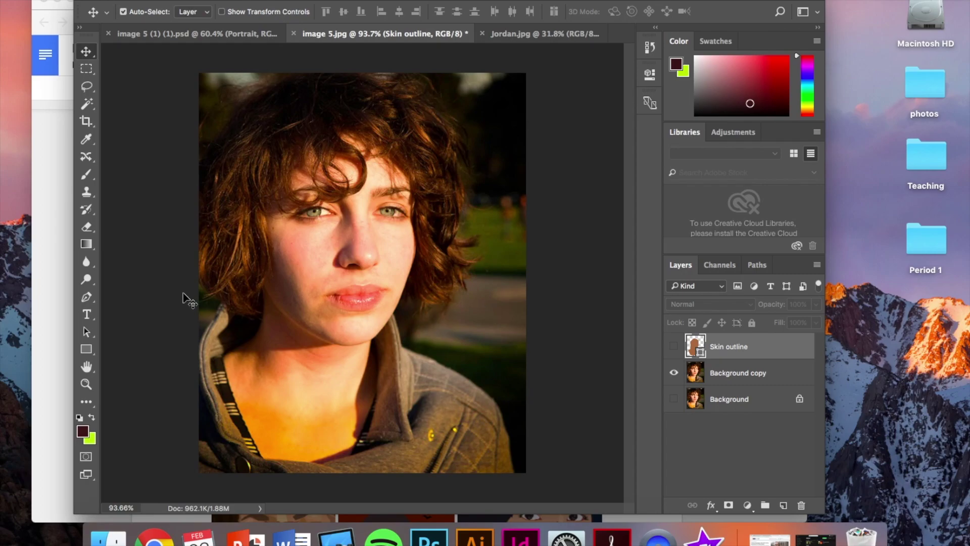
Step: On Background copy, start a new Pen shape along the right shoulder and the jacket's bottom edge
{"action": "left_click", "coordinate": [720, 369]}
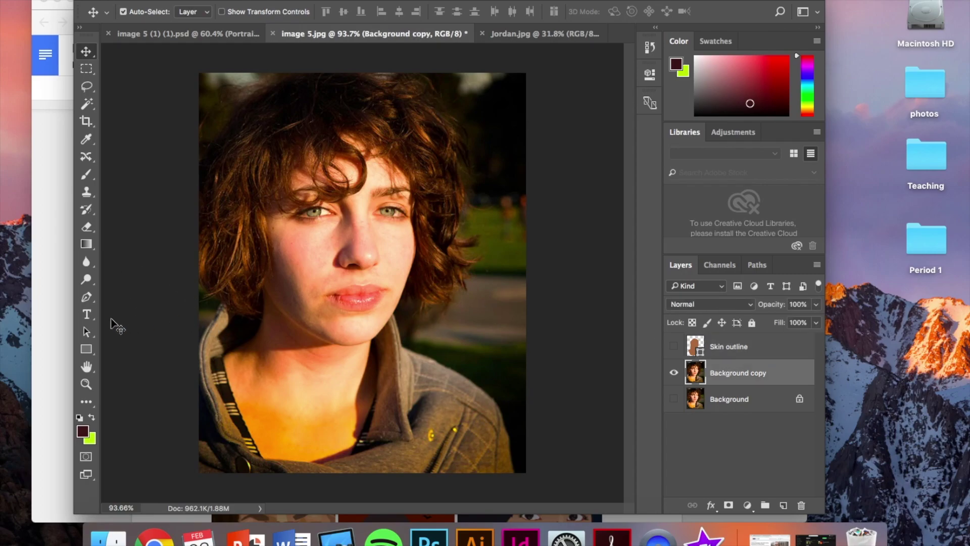
{"action": "left_click", "coordinate": [87, 296]}
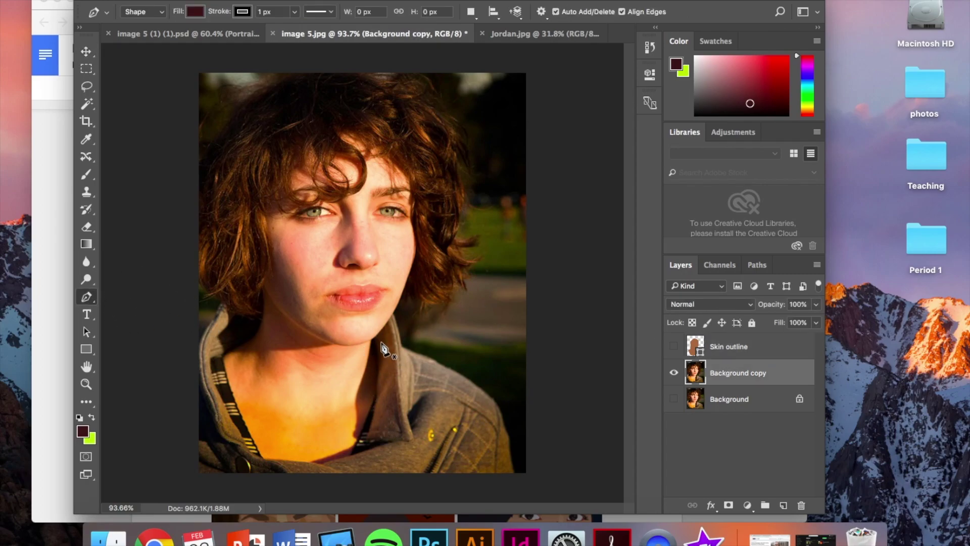
{"action": "left_click", "coordinate": [376, 338]}
{"action": "left_click", "coordinate": [394, 313]}
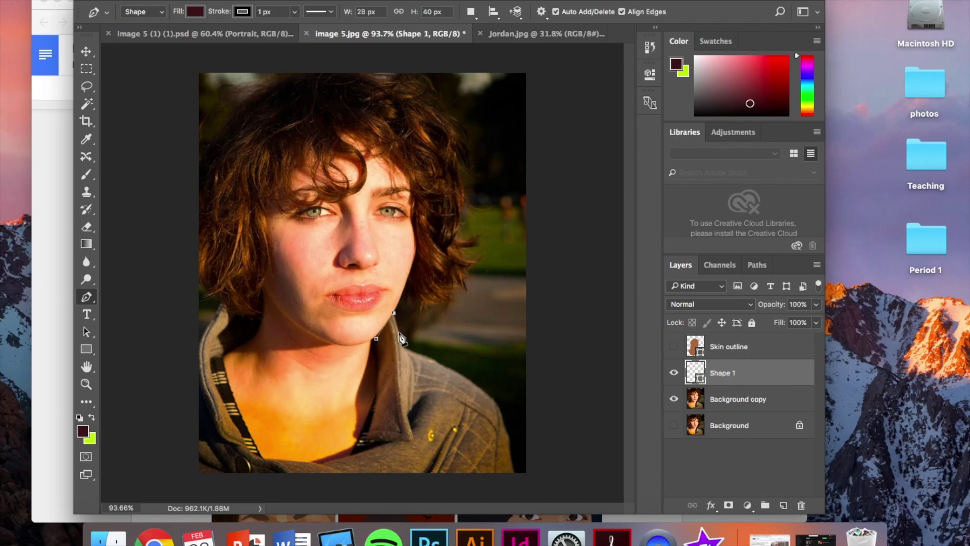
{"action": "left_click", "coordinate": [404, 343]}
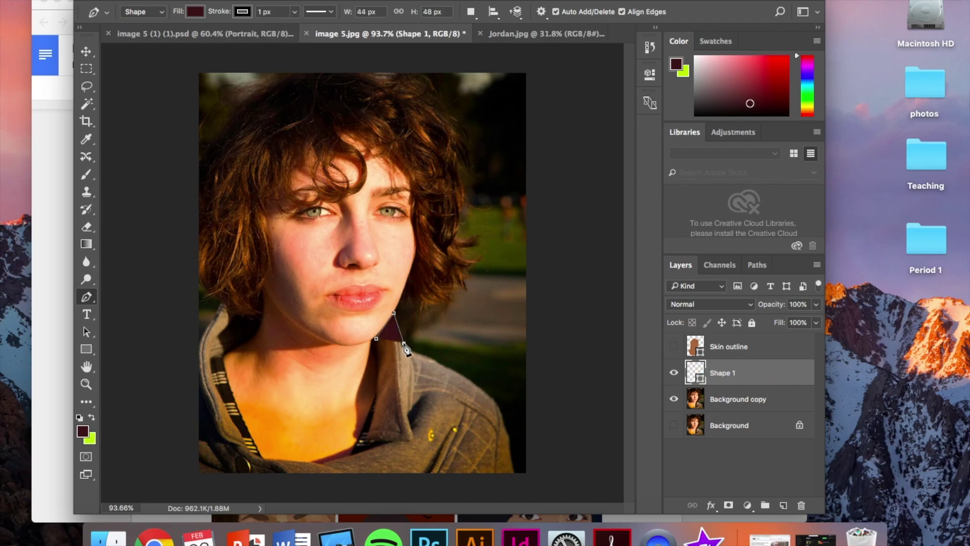
{"action": "left_click", "coordinate": [464, 376]}
{"action": "left_click_drag", "start_coordinate": [509, 438], "coordinate": [511, 482]}
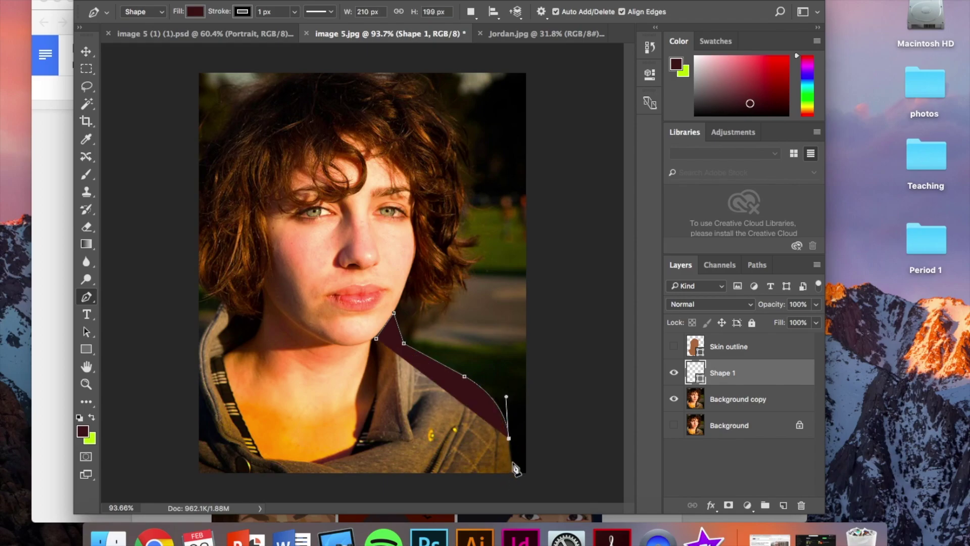
{"action": "left_click", "coordinate": [514, 475]}
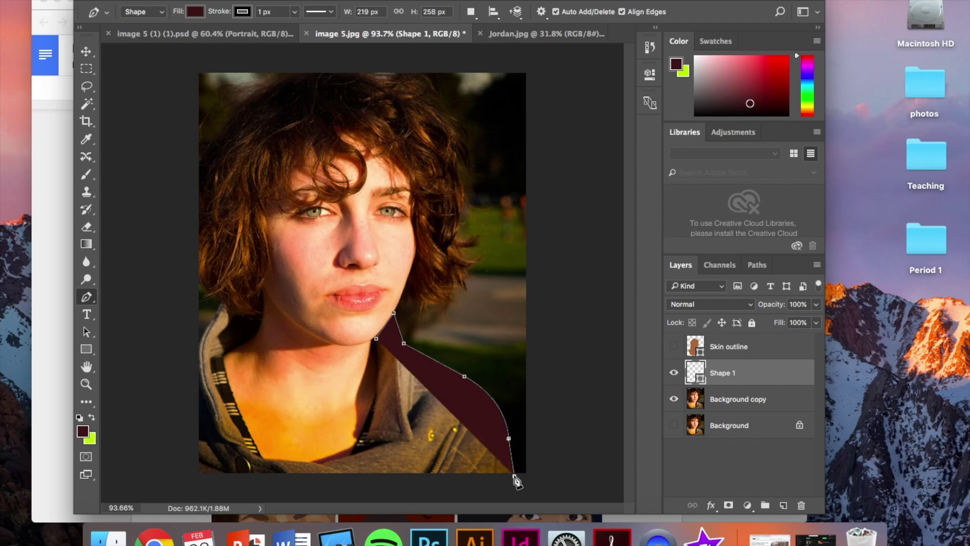
{"action": "left_click", "coordinate": [184, 479]}
{"action": "left_click", "coordinate": [195, 348]}
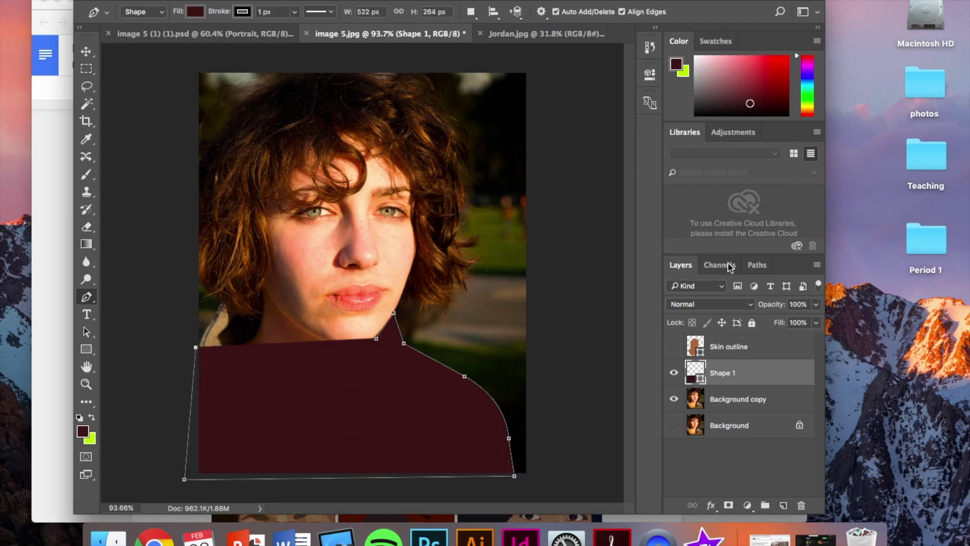
Step: Drop the shape to 0% opacity and trace the left collar and neckline to close the jacket path
{"action": "left_click", "coordinate": [815, 305]}
{"action": "left_click_drag", "start_coordinate": [815, 322], "coordinate": [692, 323]}
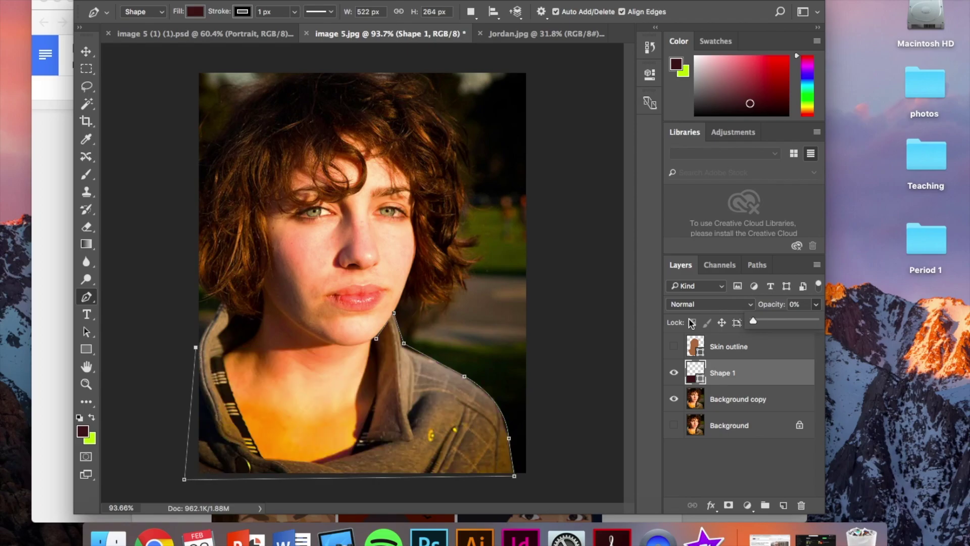
{"action": "left_click", "coordinate": [214, 319]}
{"action": "left_click", "coordinate": [222, 298]}
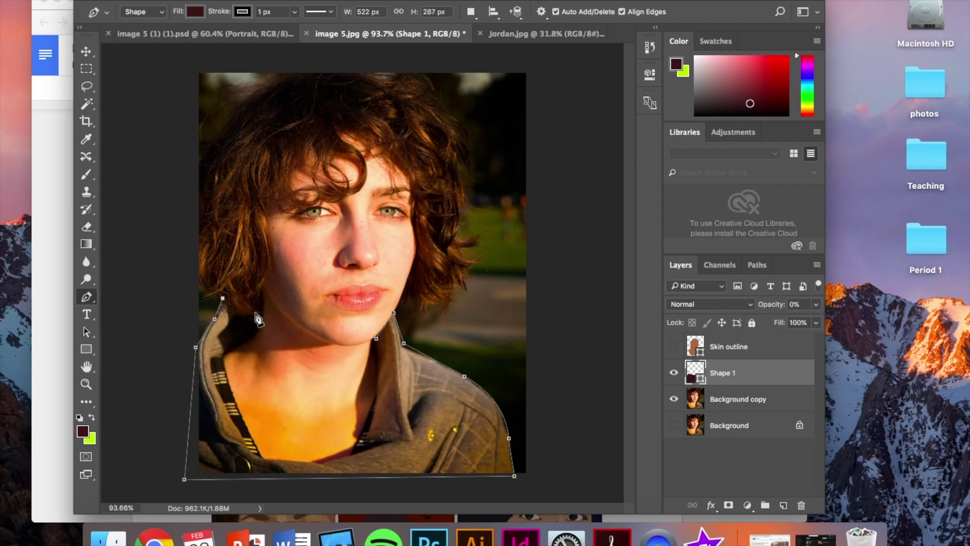
{"action": "left_click", "coordinate": [262, 310]}
{"action": "left_click", "coordinate": [258, 336]}
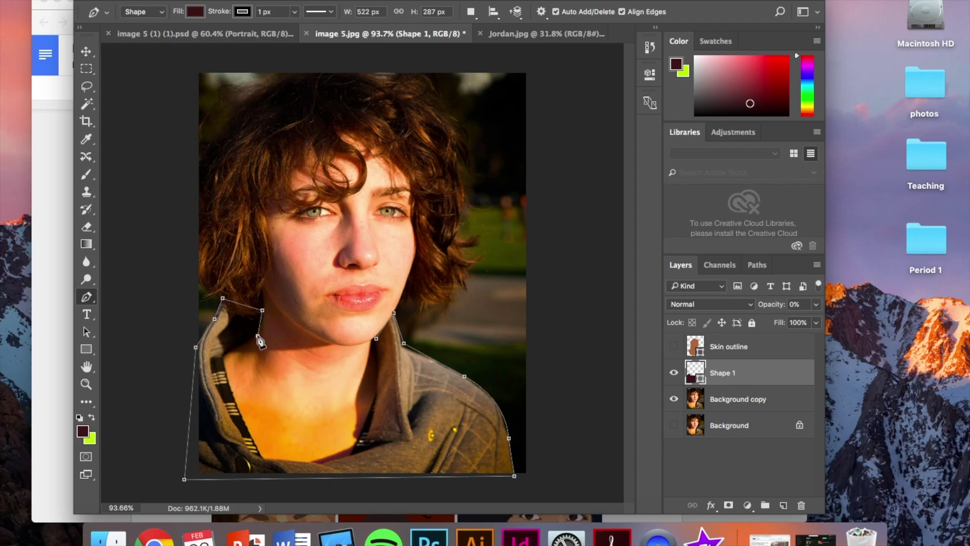
{"action": "left_click", "coordinate": [224, 354]}
{"action": "left_click_drag", "start_coordinate": [261, 455], "coordinate": [277, 465]}
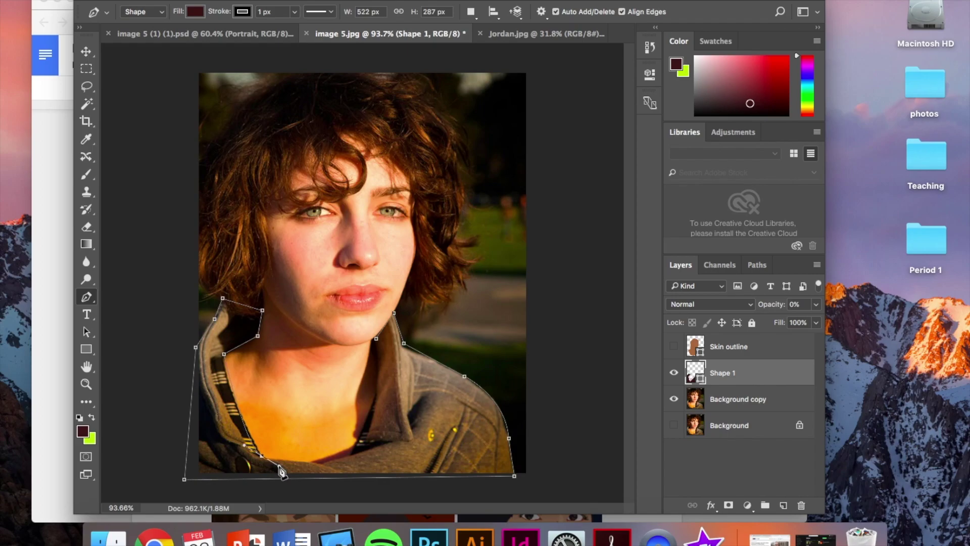
{"action": "left_click", "coordinate": [321, 464]}
{"action": "left_click", "coordinate": [353, 452]}
{"action": "left_click", "coordinate": [377, 388]}
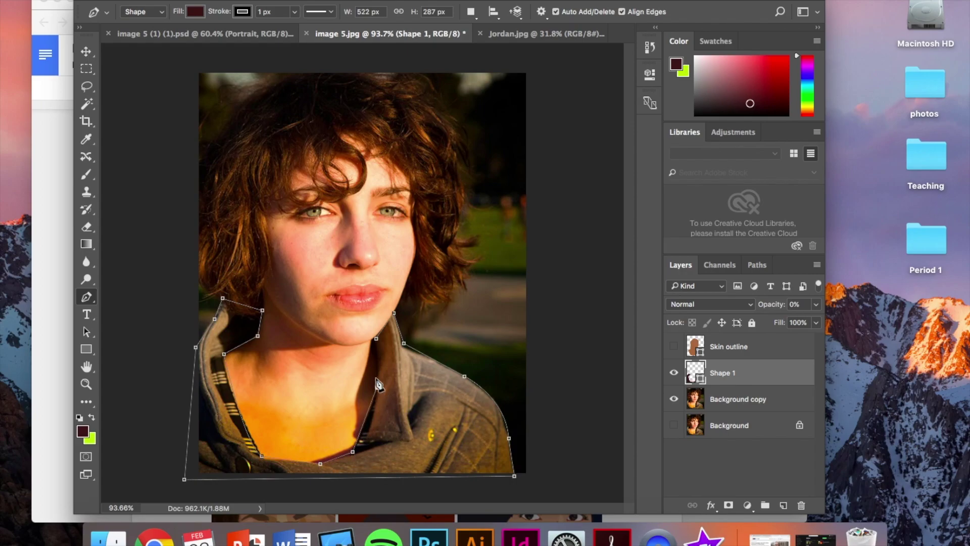
{"action": "left_click", "coordinate": [375, 338]}
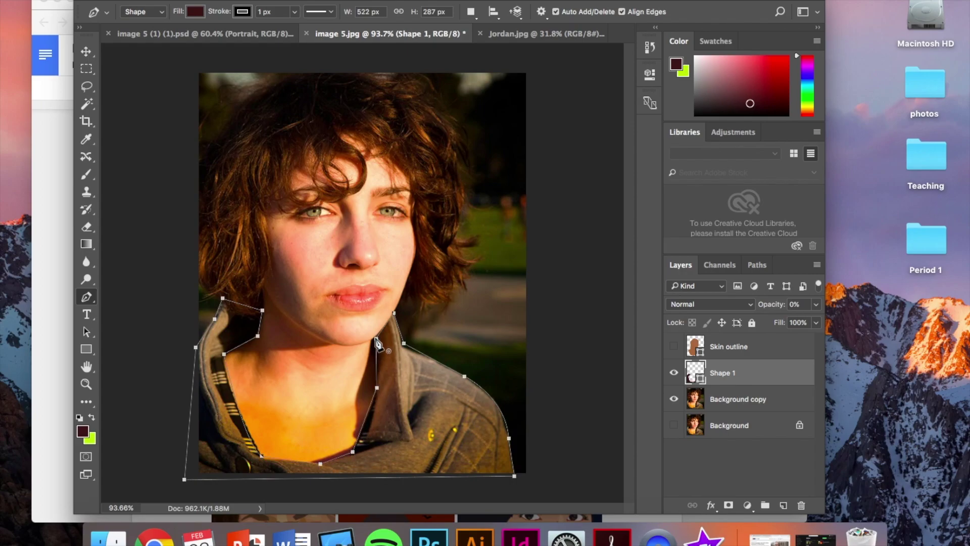
Step: Fill the jacket shape with the sampled jacket brown at 100% opacity
{"action": "double_click", "coordinate": [700, 380]}
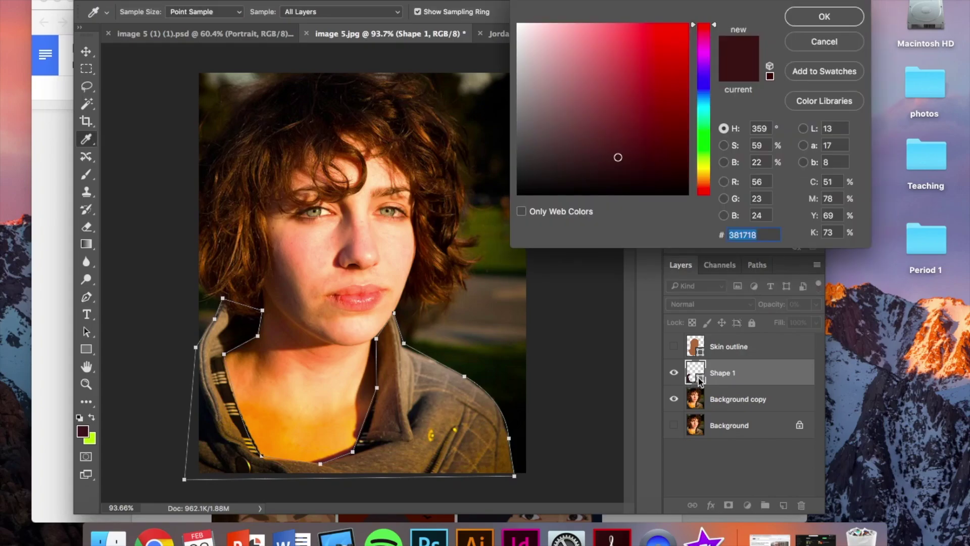
{"action": "left_click", "coordinate": [410, 461]}
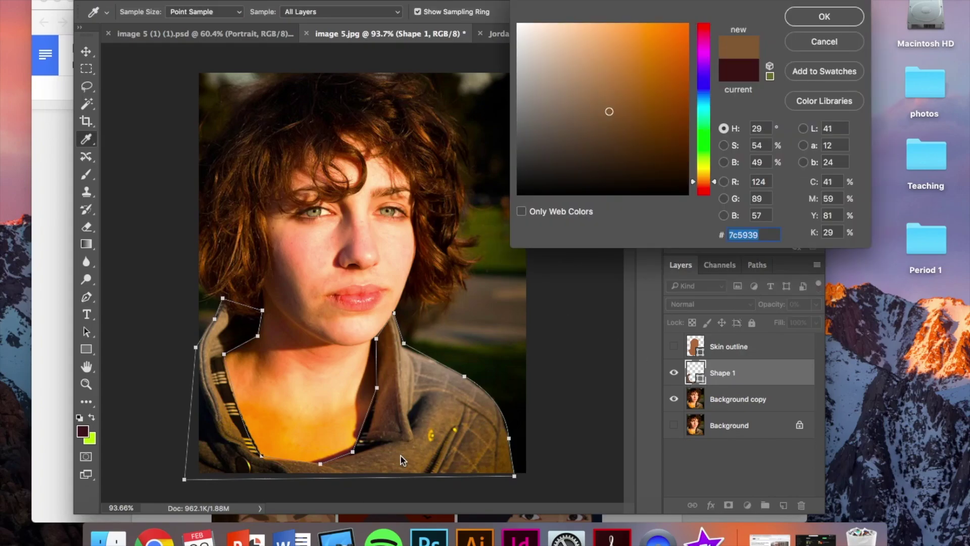
{"action": "left_click", "coordinate": [817, 21]}
{"action": "left_click", "coordinate": [815, 305]}
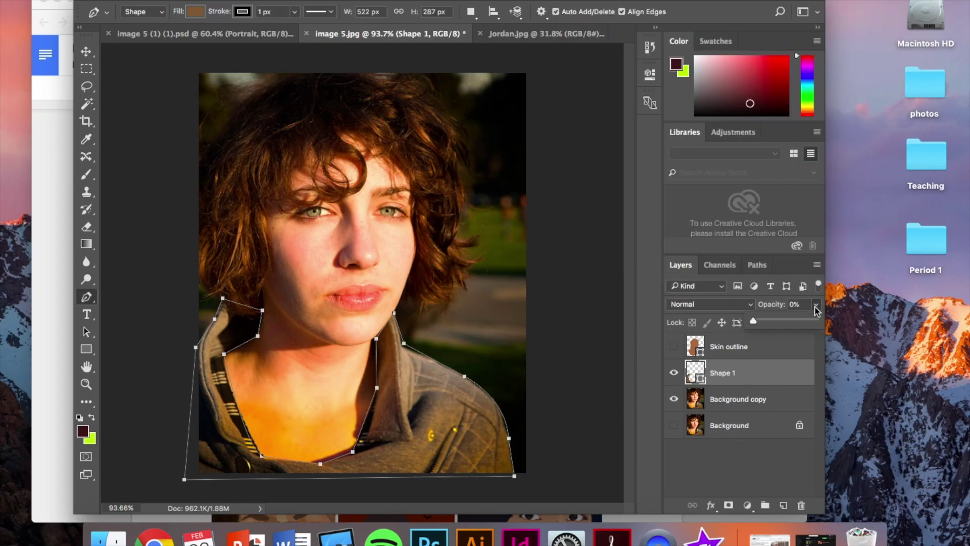
{"action": "left_click_drag", "start_coordinate": [753, 323], "coordinate": [825, 322]}
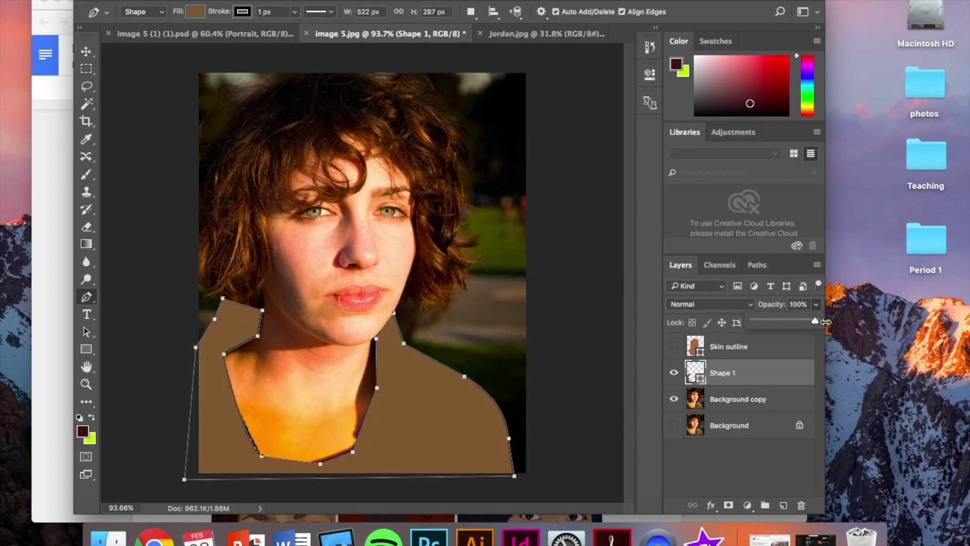
Step: Rename the layer 'Clothes outline' and set its stroke width to 0 px
{"action": "double_click", "coordinate": [724, 374]}
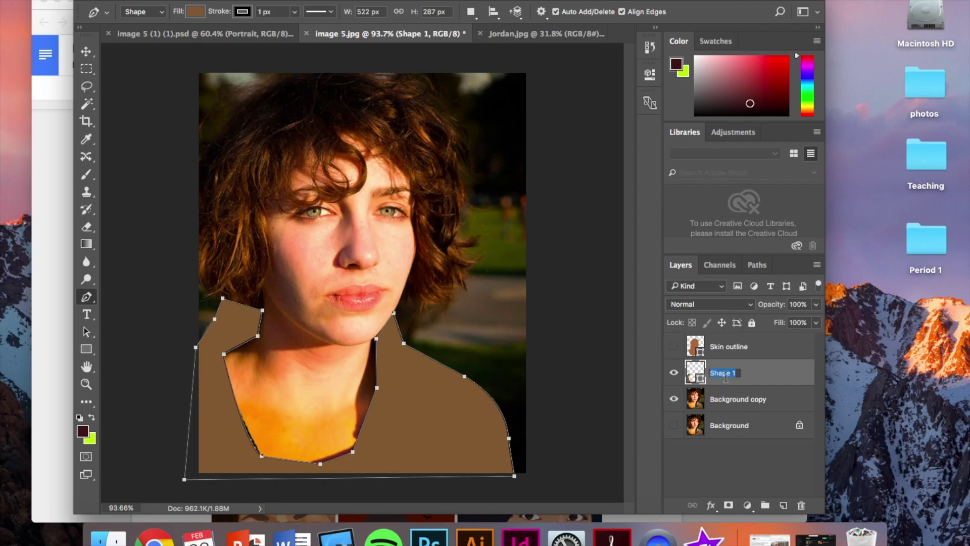
{"action": "type", "text": "clothes outline"}
{"action": "left_click", "coordinate": [790, 374]}
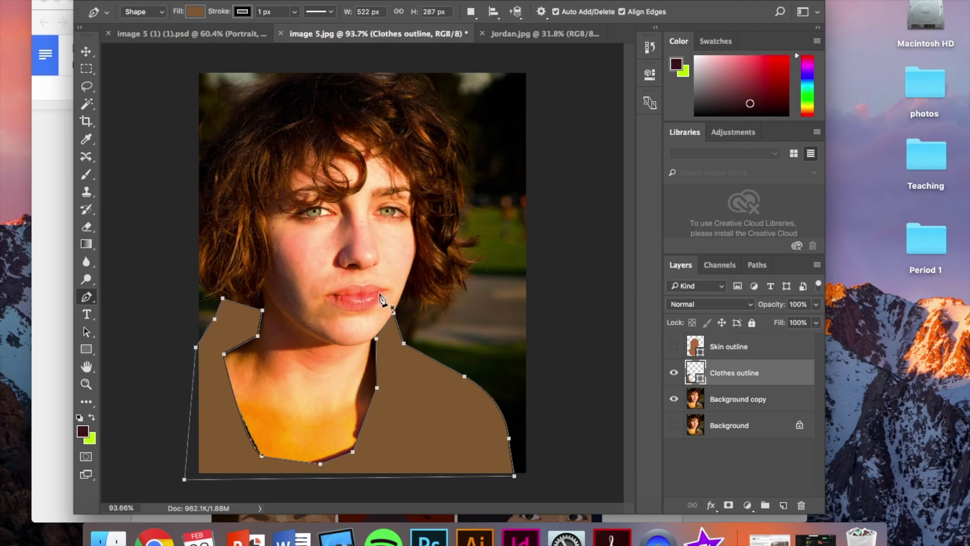
{"action": "double_click", "coordinate": [264, 11]}
{"action": "type", "text": "0"}
{"action": "key", "text": "Return"}
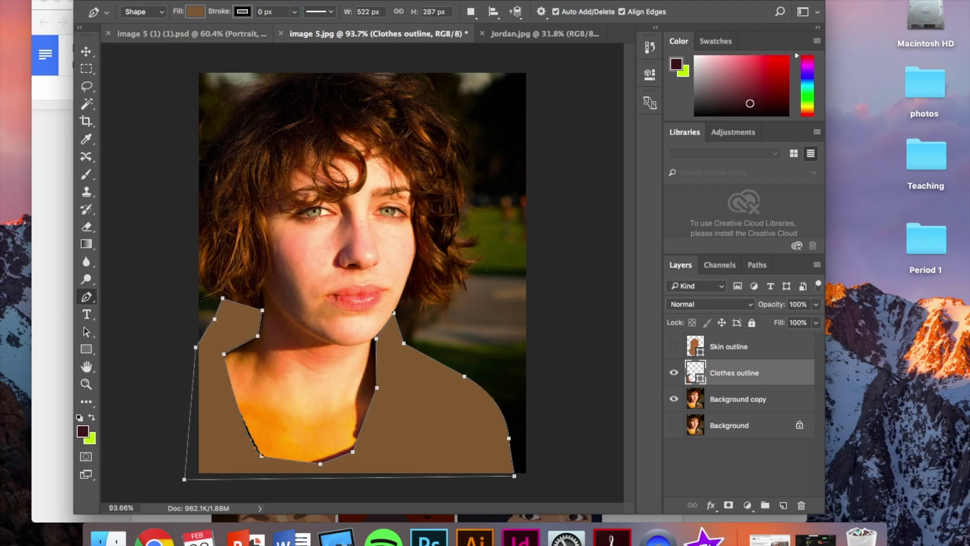
{"action": "left_click", "coordinate": [86, 51]}
Step: Hide both the Clothes outline and Skin outline layers, then switch to the instructions document
{"action": "left_click", "coordinate": [673, 346]}
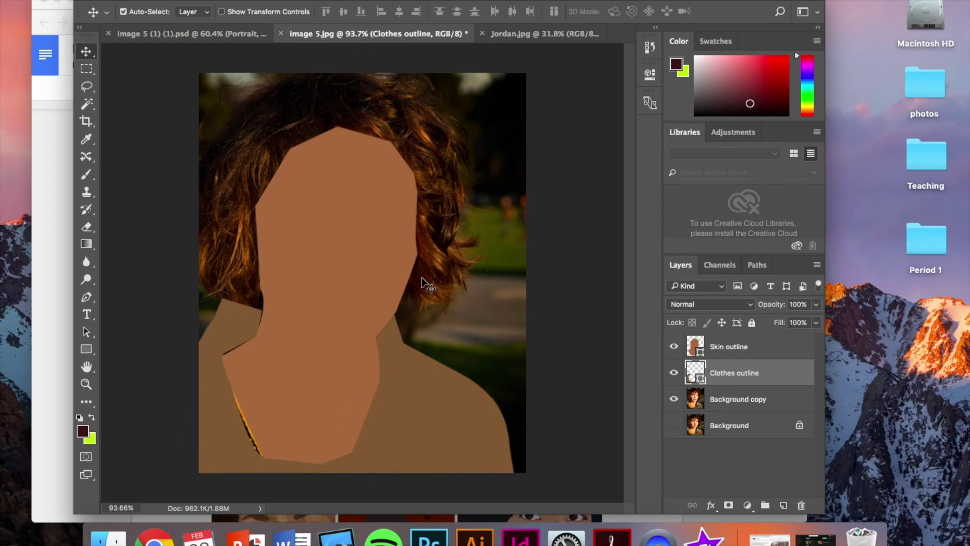
{"action": "left_click", "coordinate": [674, 373]}
{"action": "left_click", "coordinate": [674, 346]}
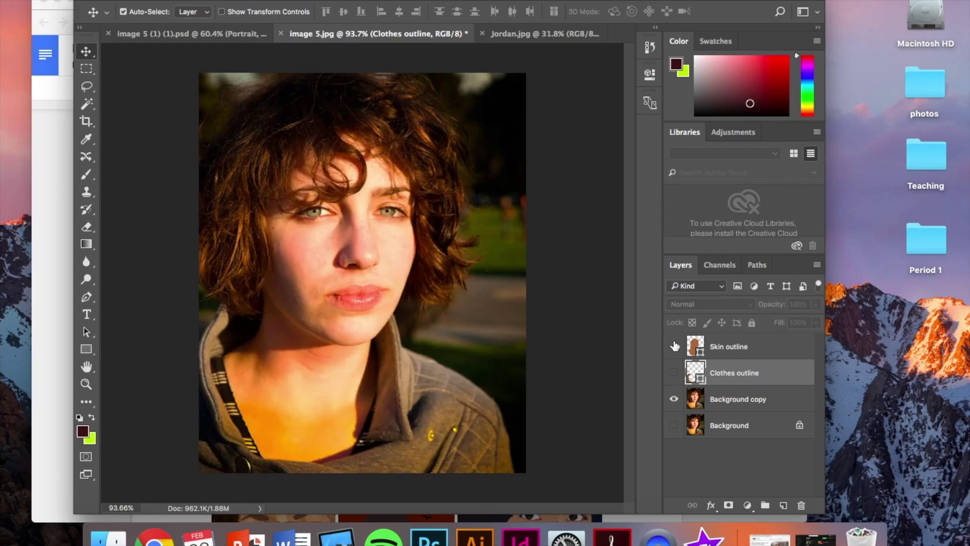
{"action": "left_click", "coordinate": [50, 161]}
Step: Scroll through the Google Docs example portrait and its requirements, then return to Photoshop
{"action": "scroll", "coordinate": [250, 277], "scroll_direction": "up", "scroll_amount": 5}
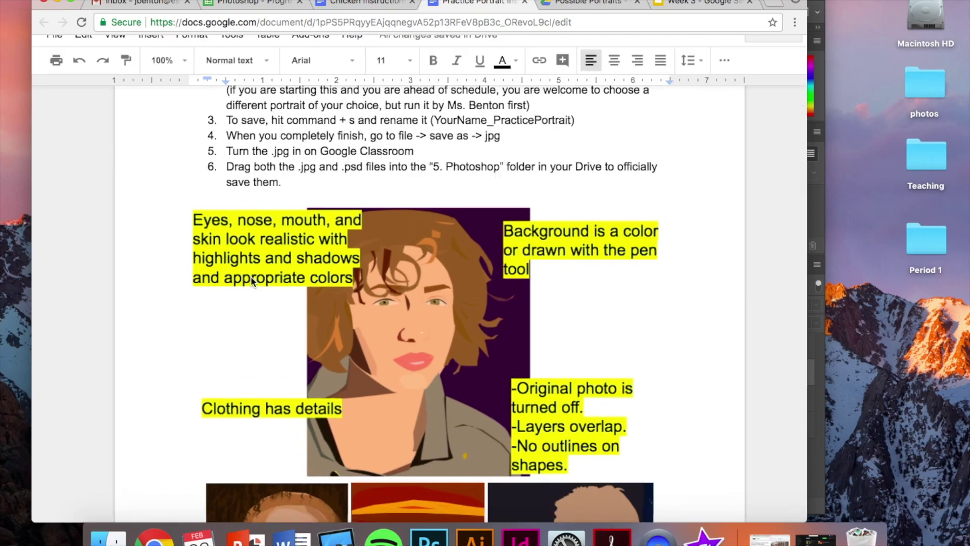
{"action": "scroll", "coordinate": [251, 282], "scroll_direction": "down", "scroll_amount": 1}
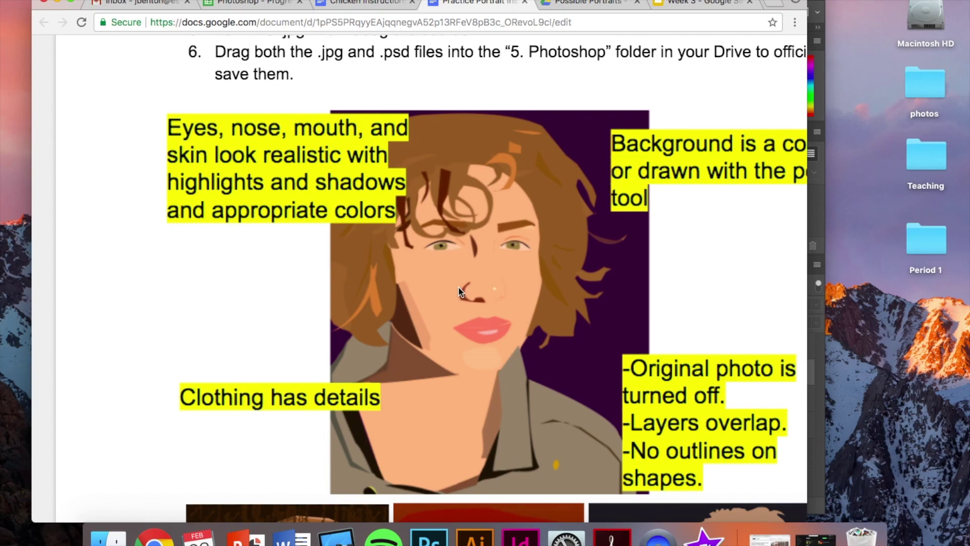
{"action": "scroll", "coordinate": [300, 193], "scroll_direction": "down", "scroll_amount": 3}
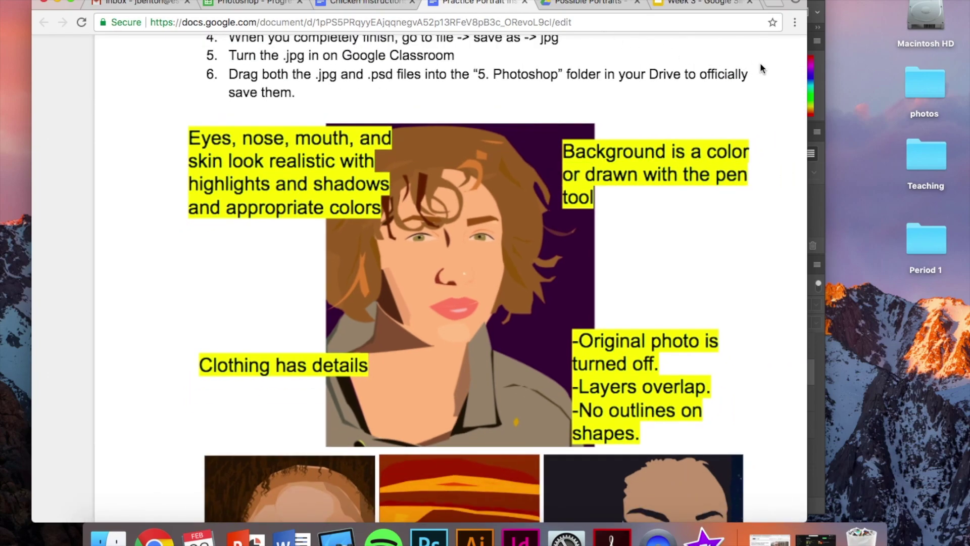
{"action": "left_click", "coordinate": [822, 166]}
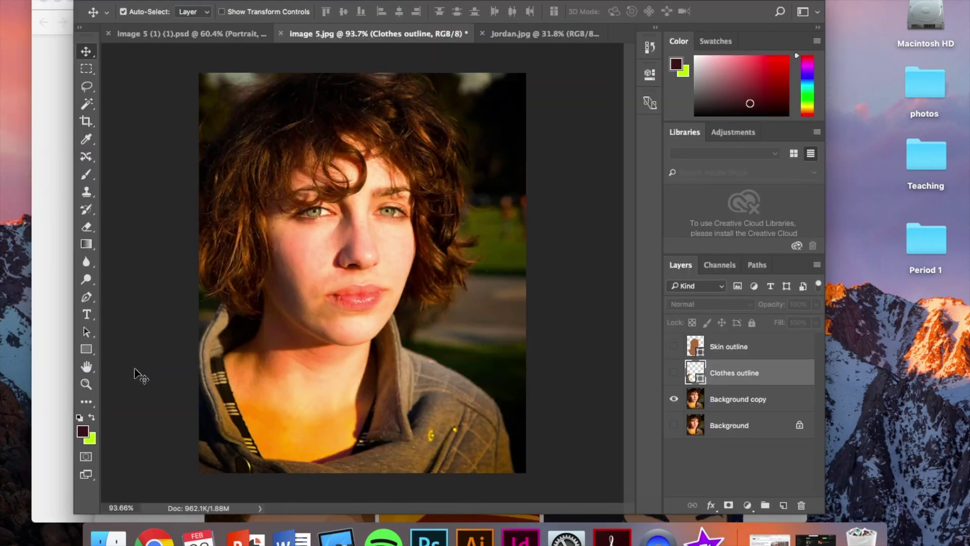
Step: Above Background copy, draw a Pen shape under the nose and set its opacity to 0%
{"action": "left_click", "coordinate": [739, 397]}
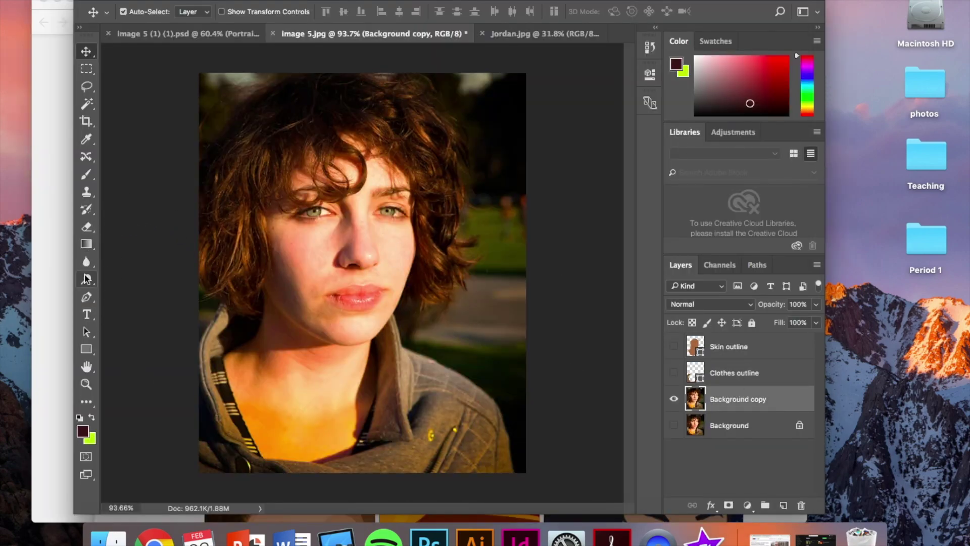
{"action": "left_click", "coordinate": [87, 296]}
{"action": "scroll", "coordinate": [331, 318], "scroll_direction": "up", "scroll_amount": 3}
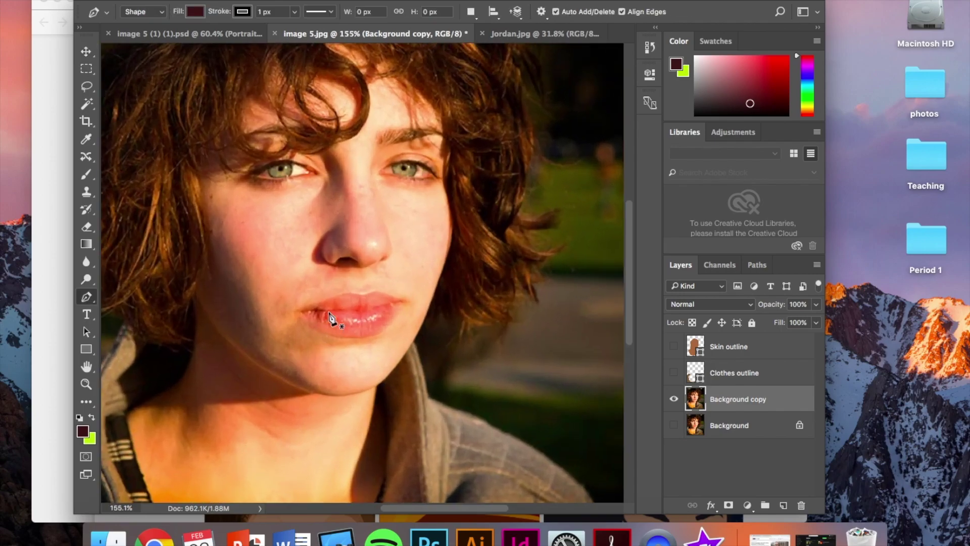
{"action": "scroll", "coordinate": [331, 318], "scroll_direction": "up", "scroll_amount": 1}
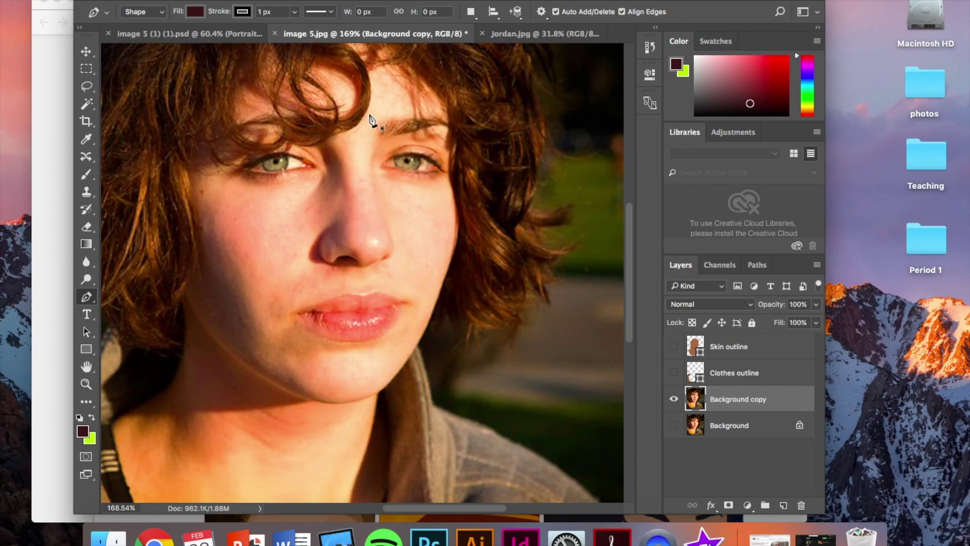
{"action": "left_click", "coordinate": [359, 262]}
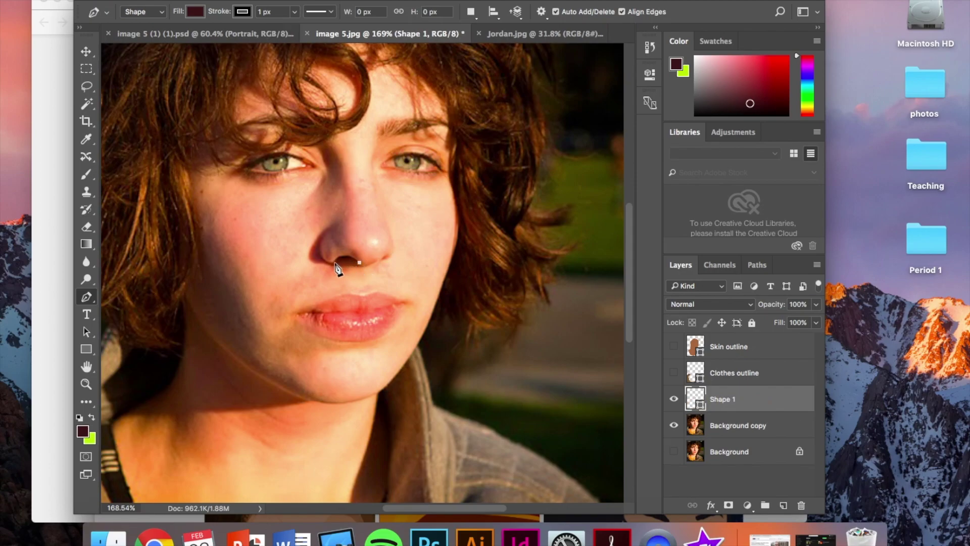
{"action": "left_click_drag", "start_coordinate": [335, 261], "coordinate": [330, 286]}
{"action": "left_click", "coordinate": [816, 304]}
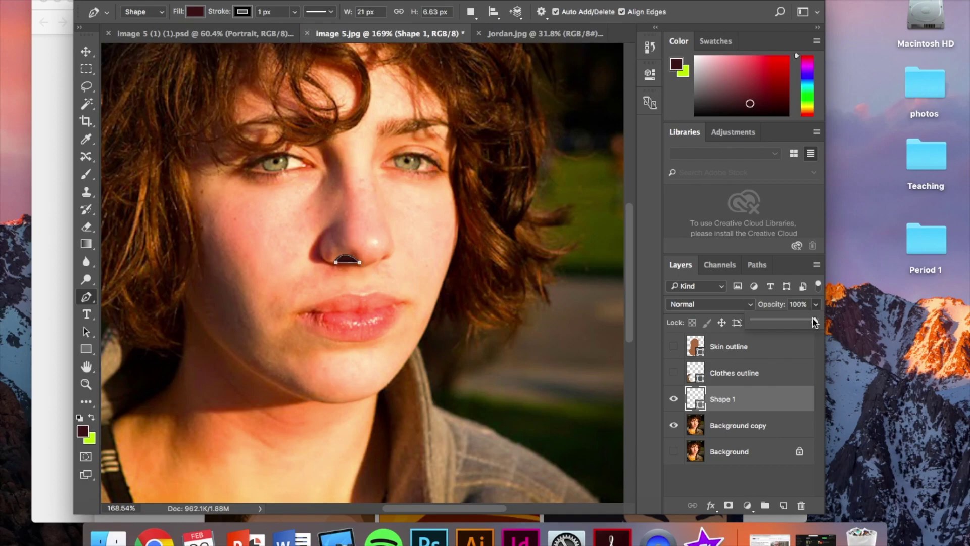
{"action": "left_click_drag", "start_coordinate": [817, 320], "coordinate": [590, 314]}
Step: Fill the nostril shape with sampled dark brown 400d00 at 100% opacity
{"action": "double_click", "coordinate": [704, 410]}
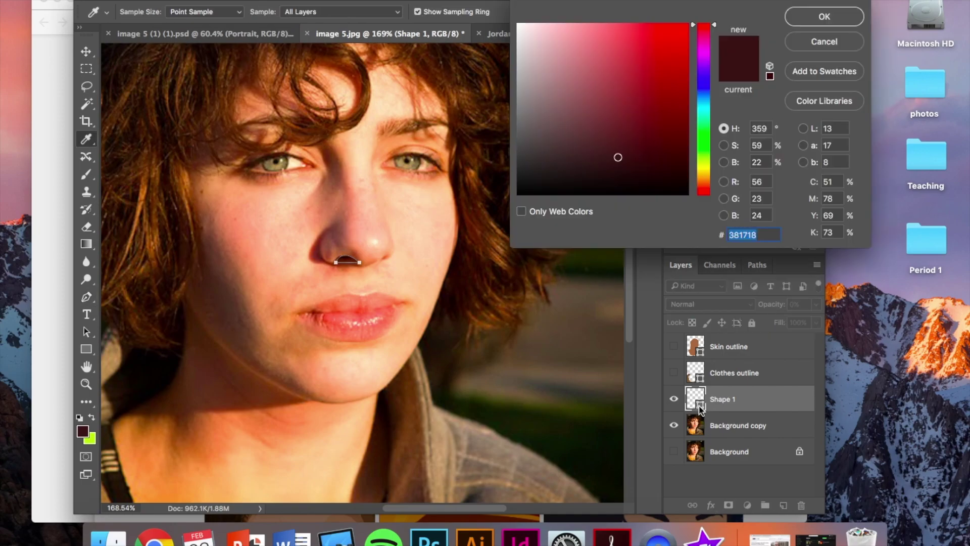
{"action": "left_click", "coordinate": [344, 261]}
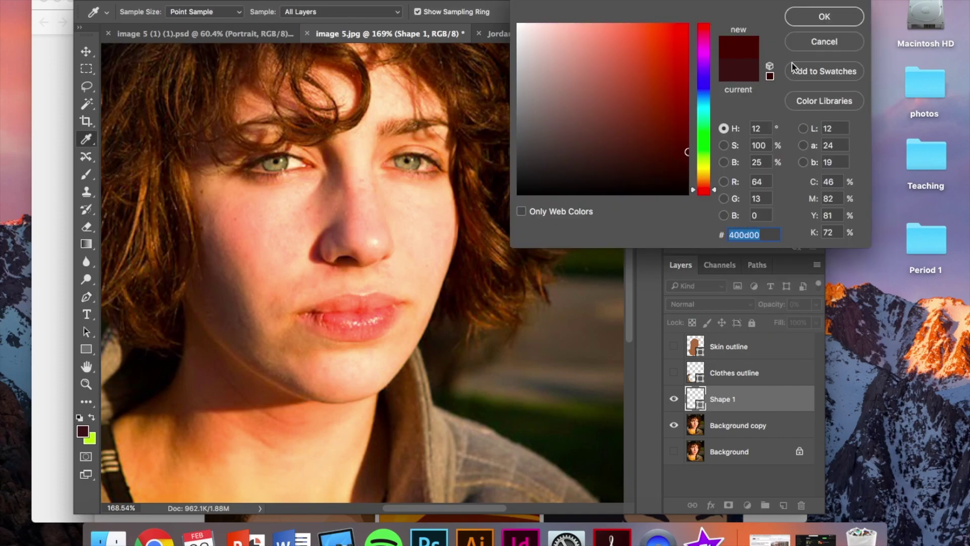
{"action": "left_click", "coordinate": [811, 25]}
{"action": "left_click", "coordinate": [816, 304]}
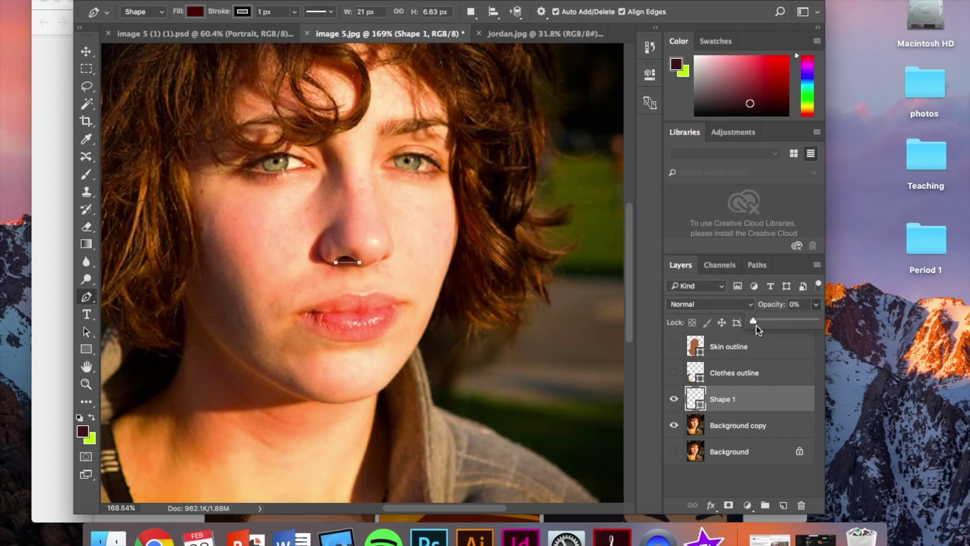
{"action": "left_click_drag", "start_coordinate": [751, 320], "coordinate": [815, 320]}
Step: Rename the layer 'nostril' and set its stroke width to 0 px
{"action": "double_click", "coordinate": [724, 401]}
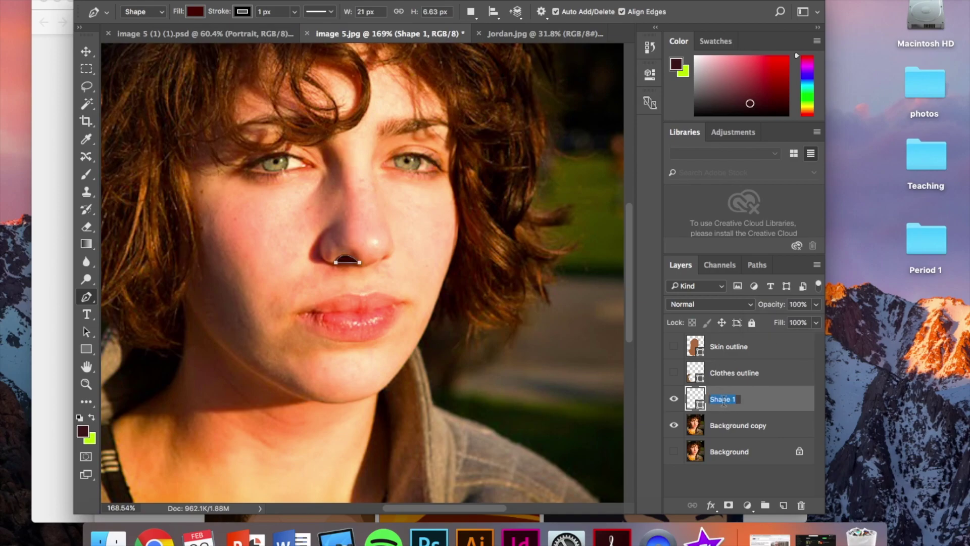
{"action": "type", "text": "nostril"}
{"action": "key", "text": "Return"}
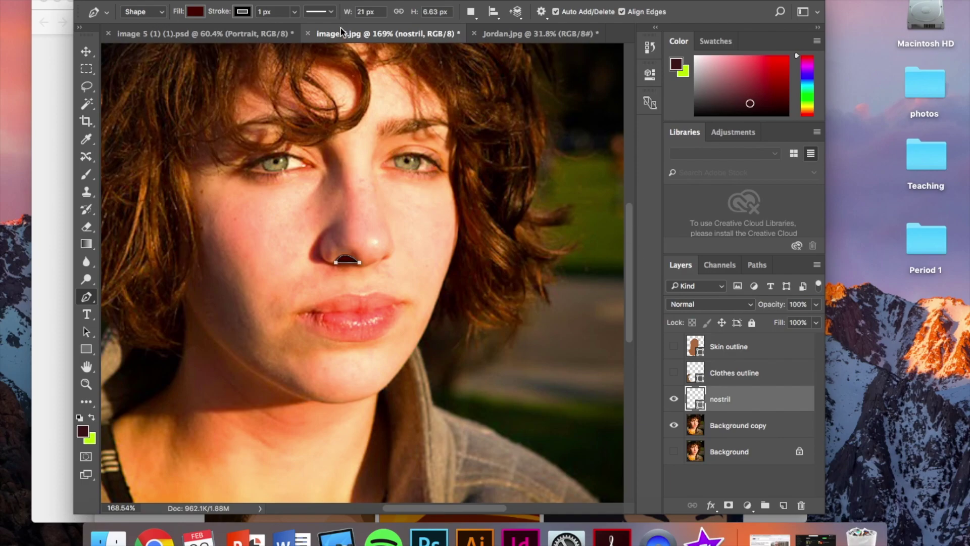
{"action": "left_click", "coordinate": [275, 11]}
{"action": "type", "text": "0"}
{"action": "key", "text": "Return"}
{"action": "left_click", "coordinate": [86, 52]}
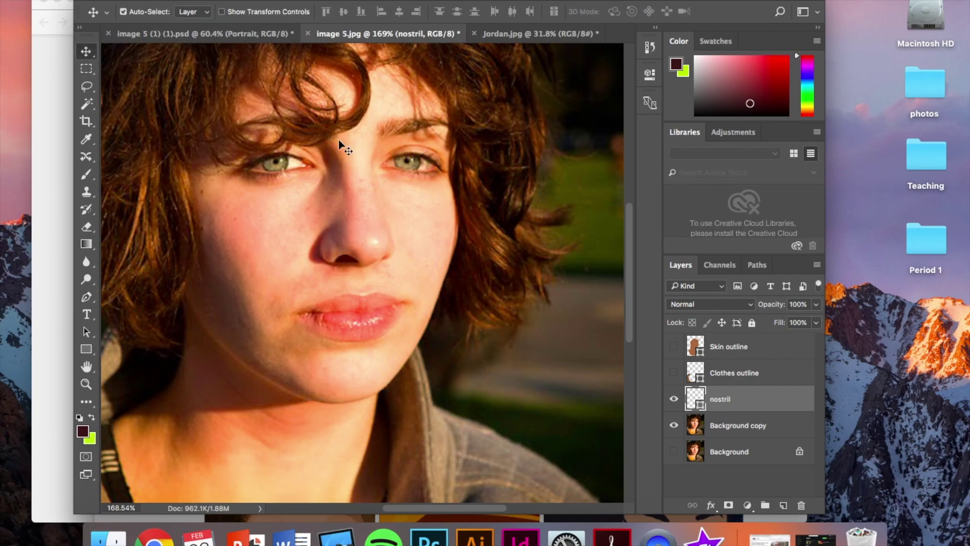
Step: Above Background copy, draw a closed crescent Pen shape around the left side of the nose
{"action": "left_click", "coordinate": [737, 428]}
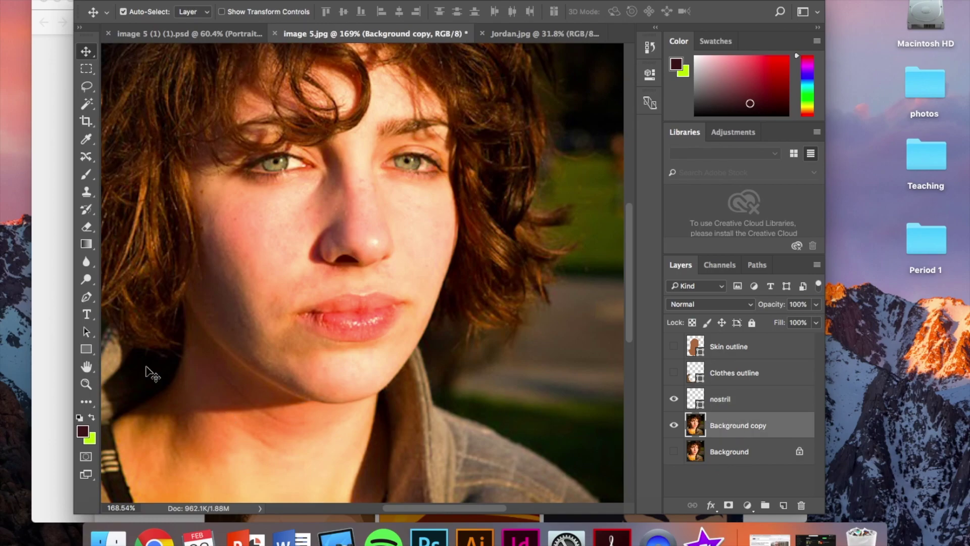
{"action": "left_click", "coordinate": [86, 298]}
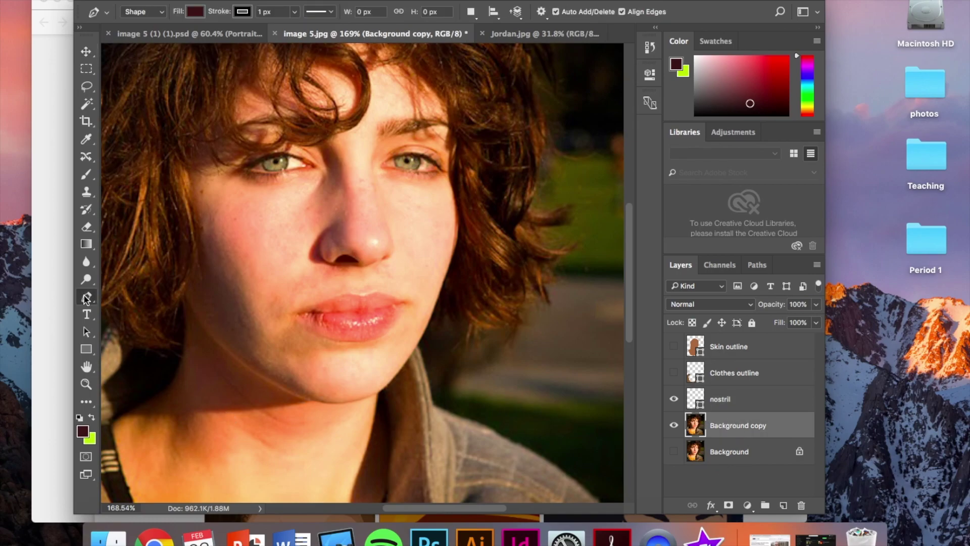
{"action": "left_click", "coordinate": [331, 264]}
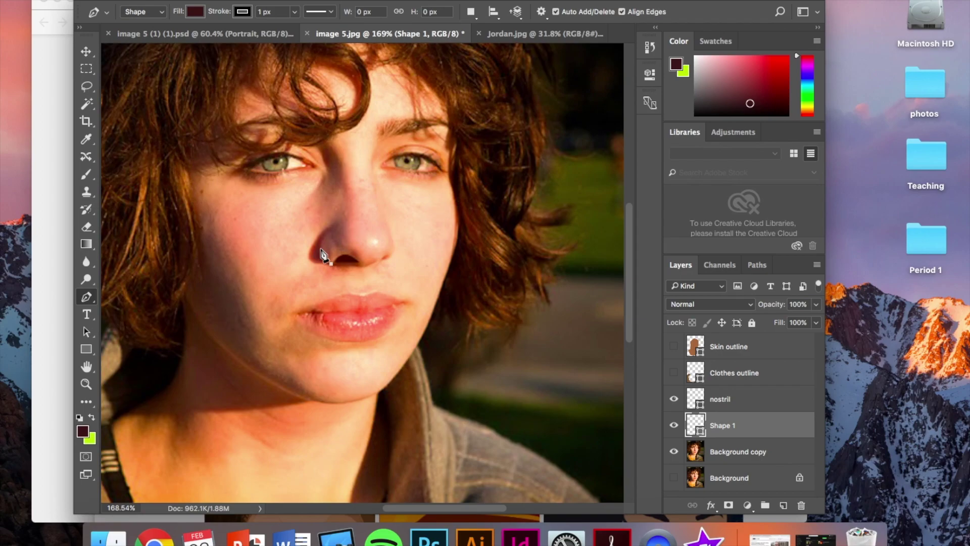
{"action": "left_click", "coordinate": [329, 234]}
{"action": "left_click_drag", "start_coordinate": [354, 221], "coordinate": [357, 214]}
{"action": "left_click", "coordinate": [332, 232], "text": "alt"}
{"action": "left_click", "coordinate": [337, 224]}
{"action": "left_click_drag", "start_coordinate": [315, 263], "coordinate": [303, 283]}
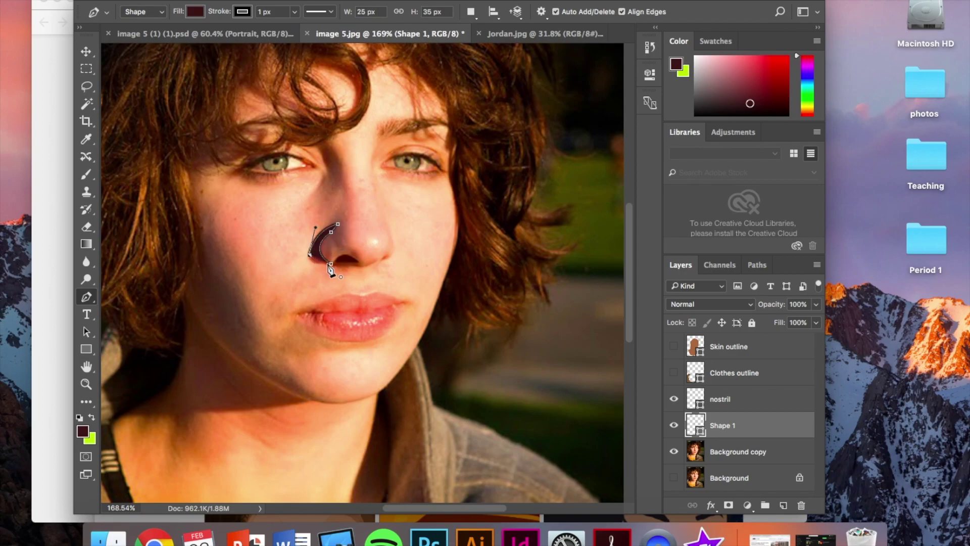
{"action": "left_click_drag", "start_coordinate": [332, 264], "coordinate": [360, 277]}
Step: Fade the crescent's opacity to trace it, then fill it with the sampled dark red shadow colour
{"action": "left_click", "coordinate": [815, 304]}
{"action": "left_click_drag", "start_coordinate": [813, 322], "coordinate": [723, 322]}
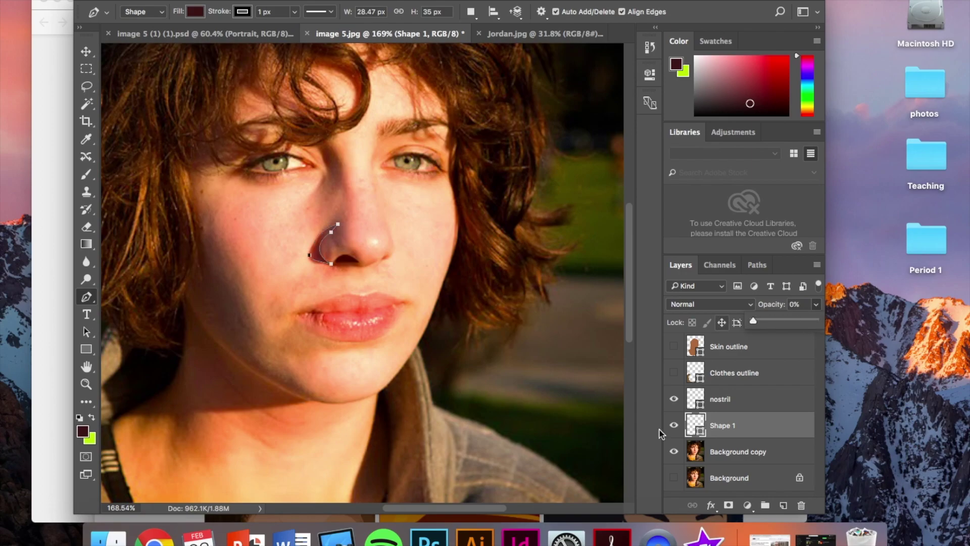
{"action": "double_click", "coordinate": [696, 430]}
{"action": "left_click", "coordinate": [321, 247]}
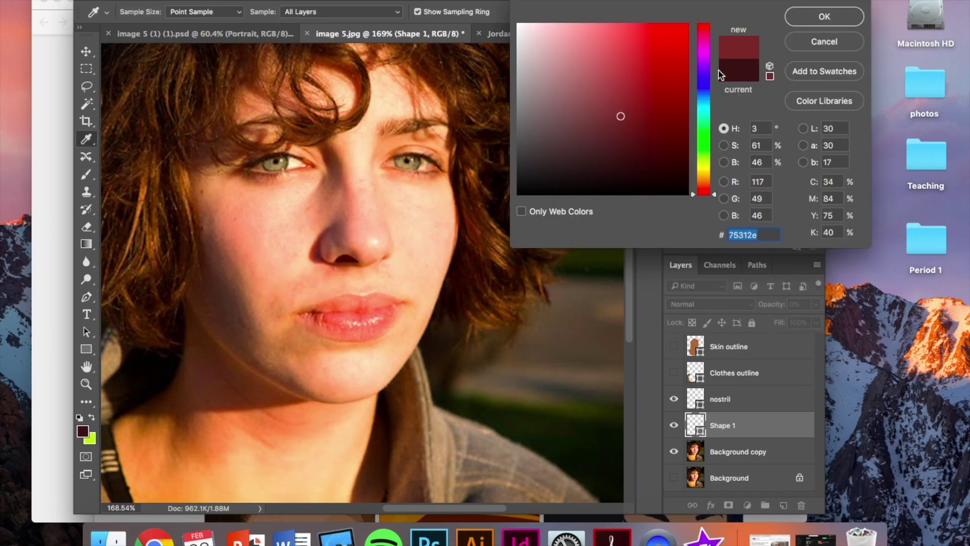
{"action": "left_click", "coordinate": [824, 17]}
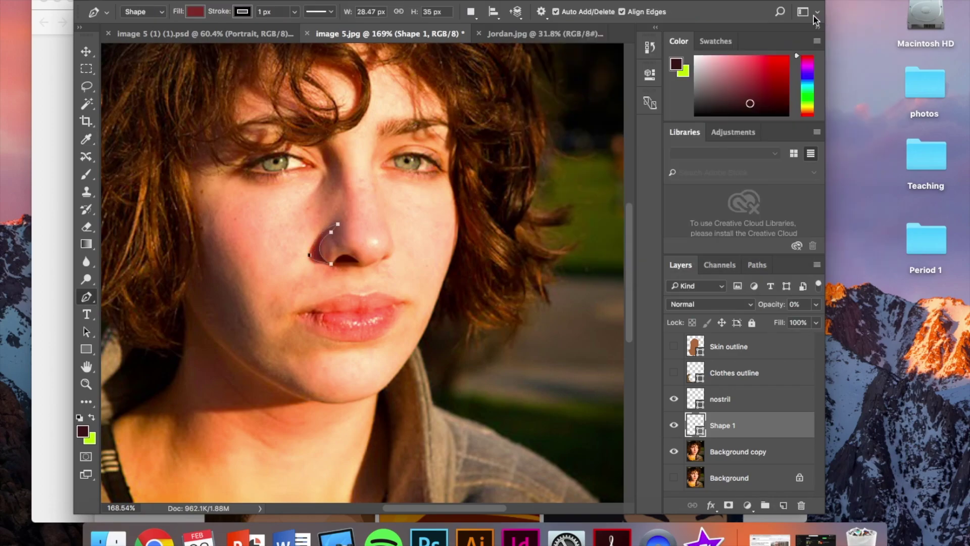
Step: Rename the layer 'nose shadow', give it a 0 px stroke, and restore 100% opacity
{"action": "double_click", "coordinate": [726, 424]}
{"action": "type", "text": "nose shadow"}
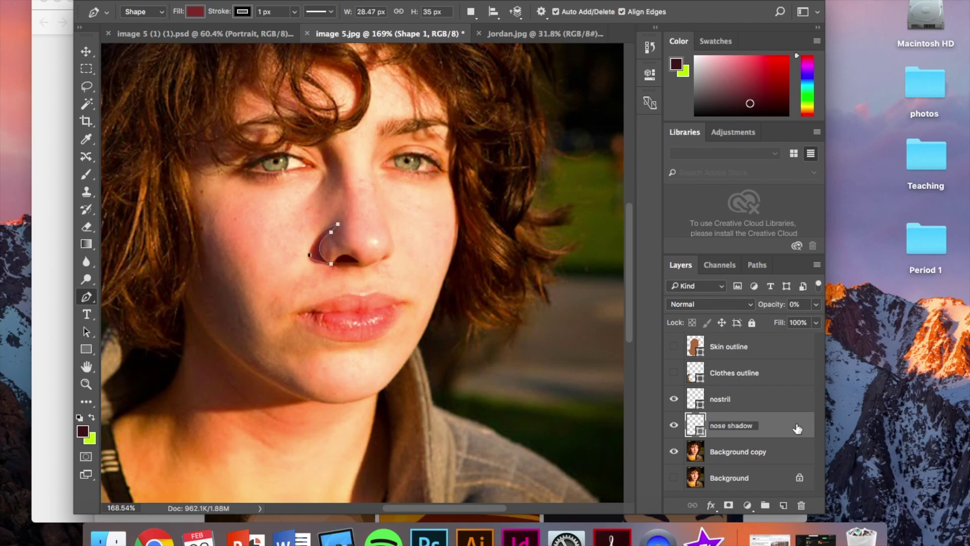
{"action": "key", "text": "Return"}
{"action": "left_click", "coordinate": [274, 12]}
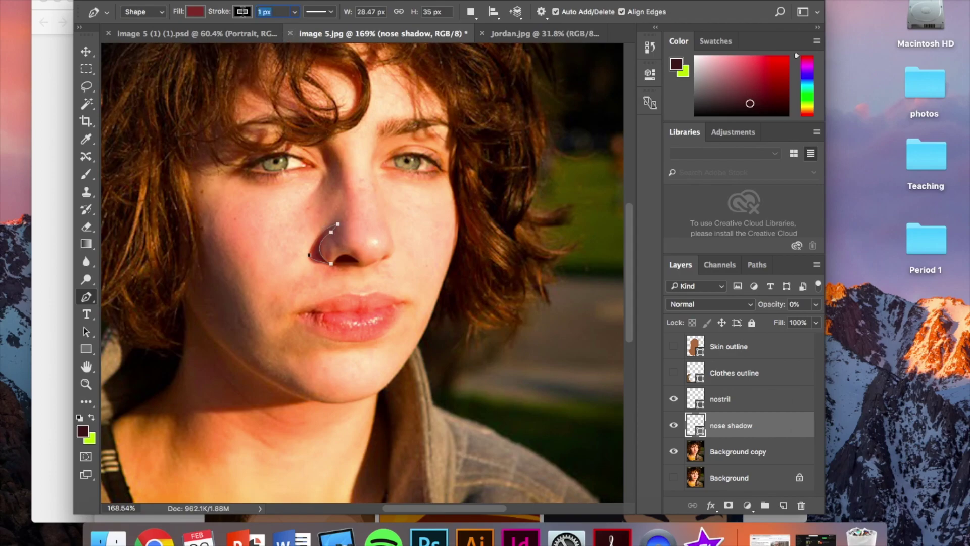
{"action": "type", "text": "0"}
{"action": "key", "text": "Return"}
{"action": "left_click", "coordinate": [815, 304]}
{"action": "left_click_drag", "start_coordinate": [756, 324], "coordinate": [819, 320]}
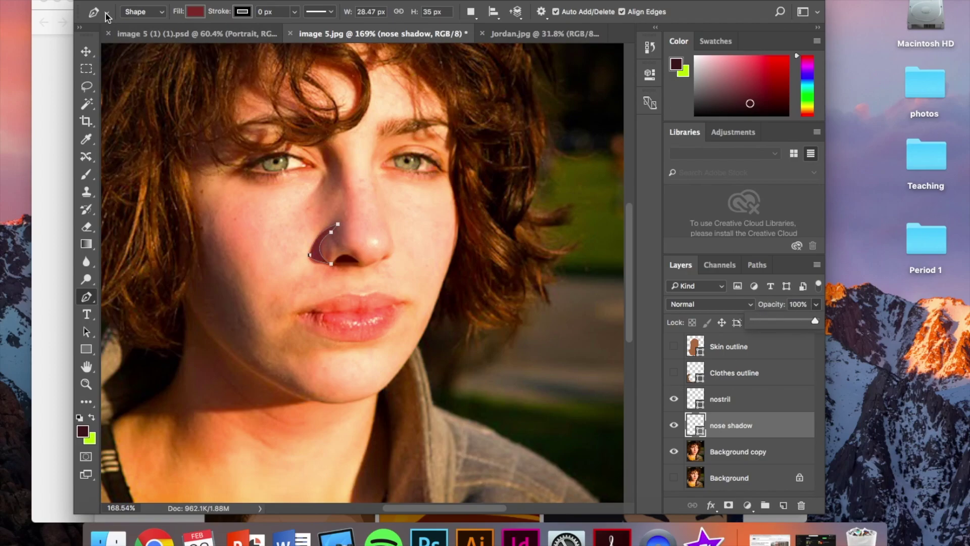
{"action": "left_click", "coordinate": [86, 52]}
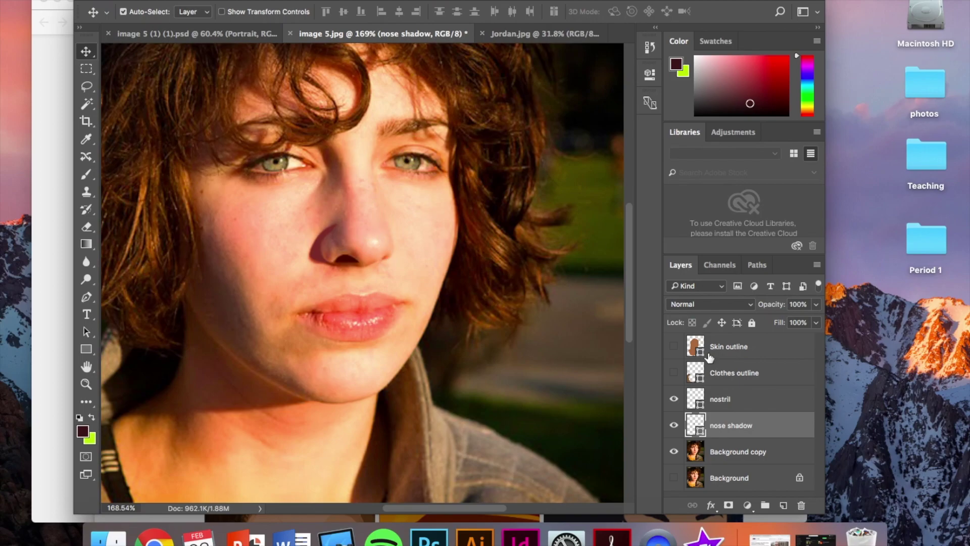
Step: Draw a small Pen shape on the nose tip above the Background copy layer
{"action": "left_click", "coordinate": [715, 457]}
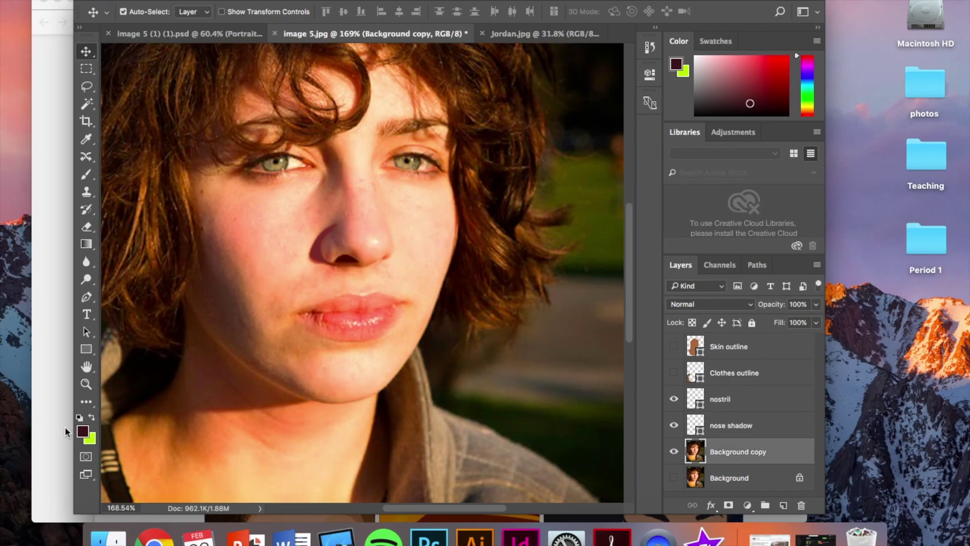
{"action": "left_click", "coordinate": [86, 297]}
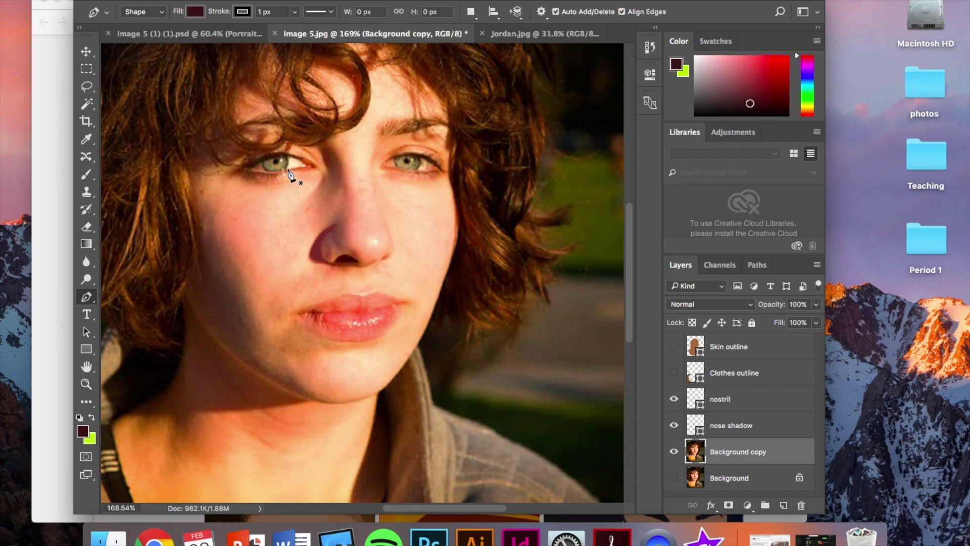
{"action": "scroll", "coordinate": [382, 251], "scroll_direction": "up", "scroll_amount": 3}
{"action": "scroll", "coordinate": [382, 251], "scroll_direction": "up", "scroll_amount": 3}
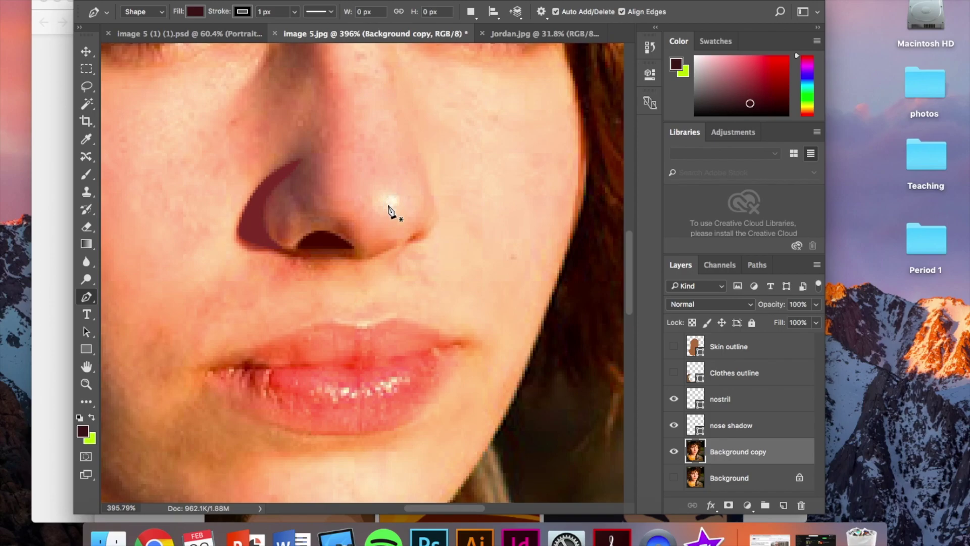
{"action": "left_click", "coordinate": [398, 204]}
{"action": "left_click", "coordinate": [390, 199]}
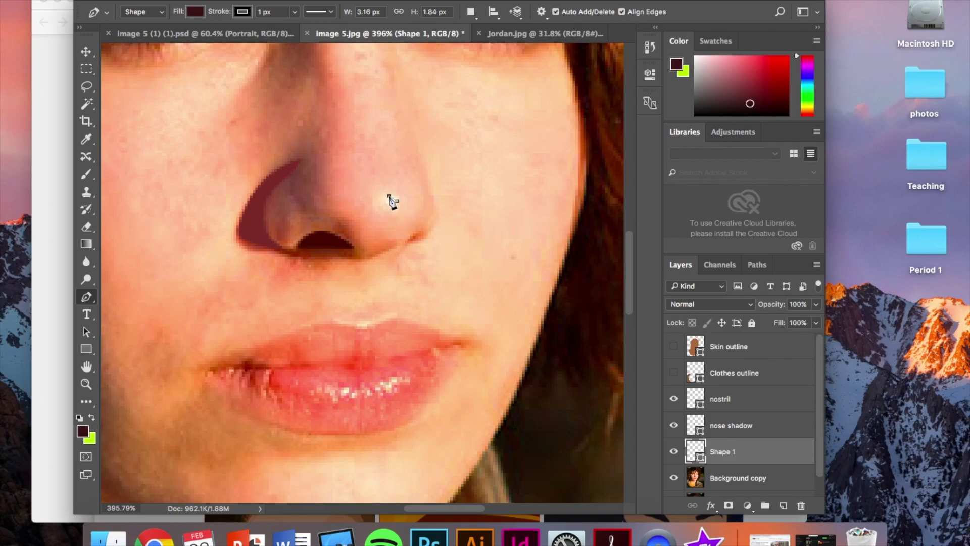
{"action": "left_click", "coordinate": [395, 209]}
Step: Fill the shape with the eyedropped cream colour fff6dd and set its stroke to 0 px
{"action": "left_click", "coordinate": [816, 305]}
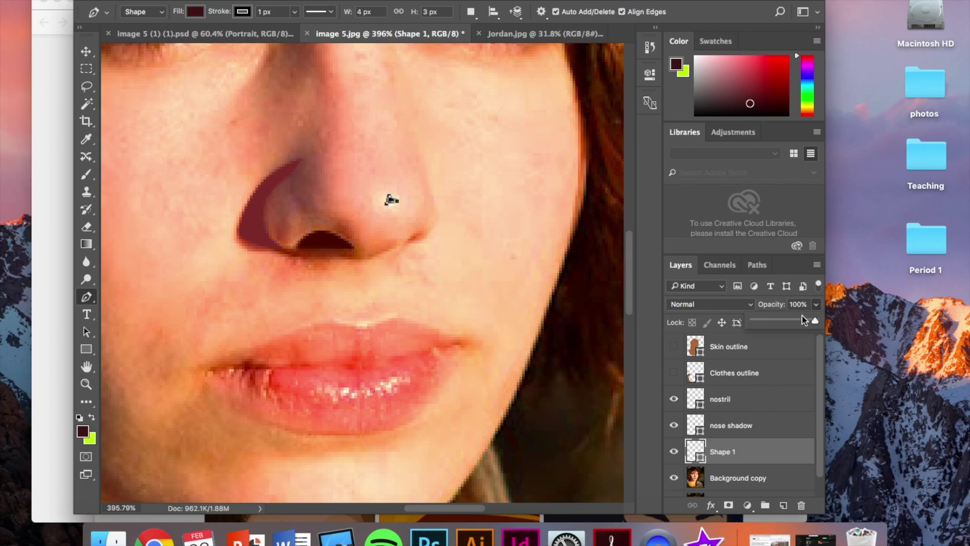
{"action": "double_click", "coordinate": [697, 455]}
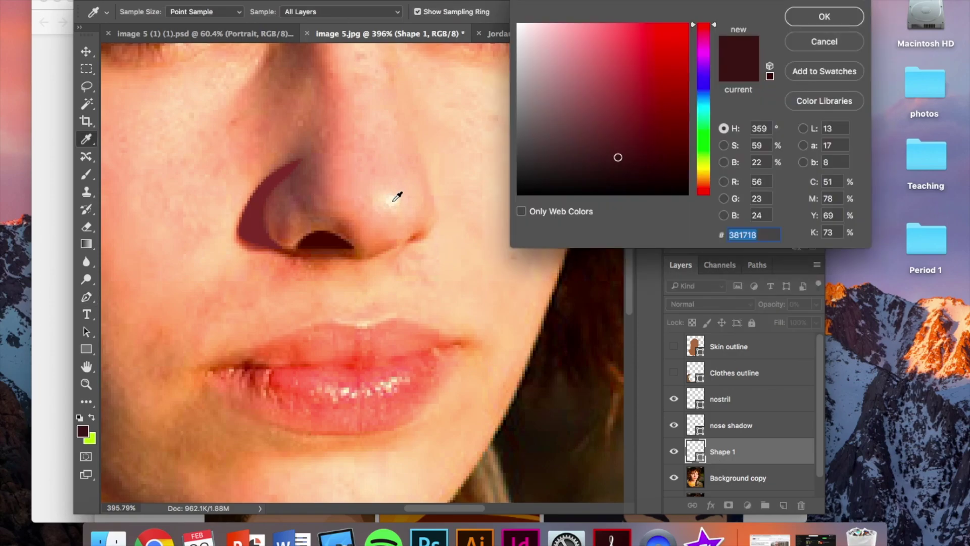
{"action": "left_click", "coordinate": [394, 201]}
{"action": "left_click", "coordinate": [828, 15]}
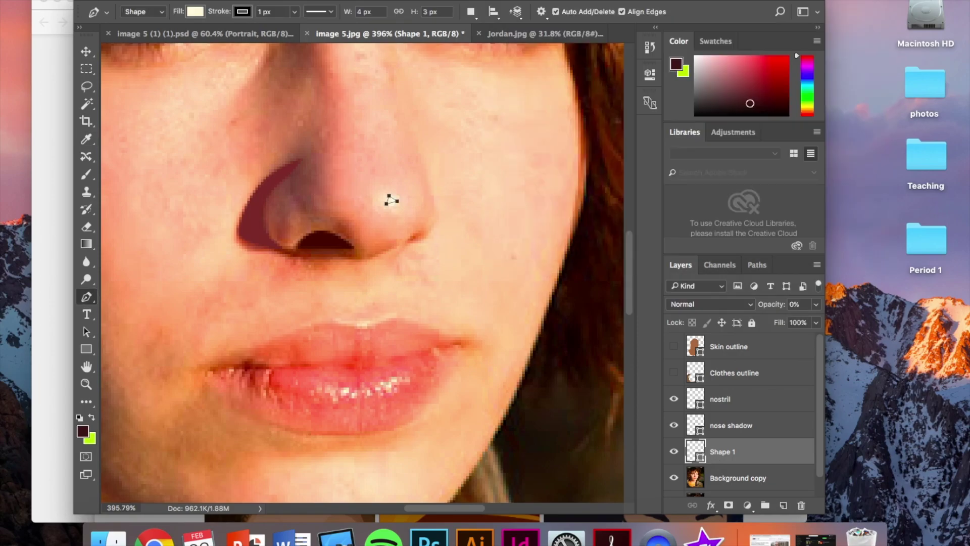
{"action": "left_click", "coordinate": [268, 15]}
{"action": "type", "text": "0"}
{"action": "key", "text": "Return"}
Step: Rename the shape layer to 'nose highlight'
{"action": "double_click", "coordinate": [726, 452]}
{"action": "type", "text": "nose highlight"}
{"action": "left_click", "coordinate": [792, 458]}
Step: Raise the nose highlight layer's opacity to 100%
{"action": "scroll", "coordinate": [382, 361], "scroll_direction": "down", "scroll_amount": 3}
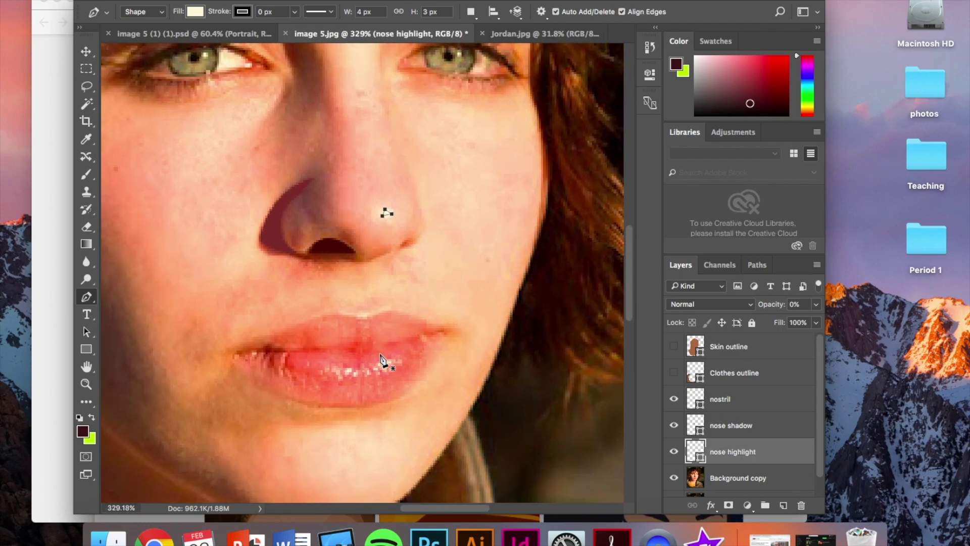
{"action": "scroll", "coordinate": [382, 360], "scroll_direction": "down", "scroll_amount": 2}
{"action": "key", "text": "v"}
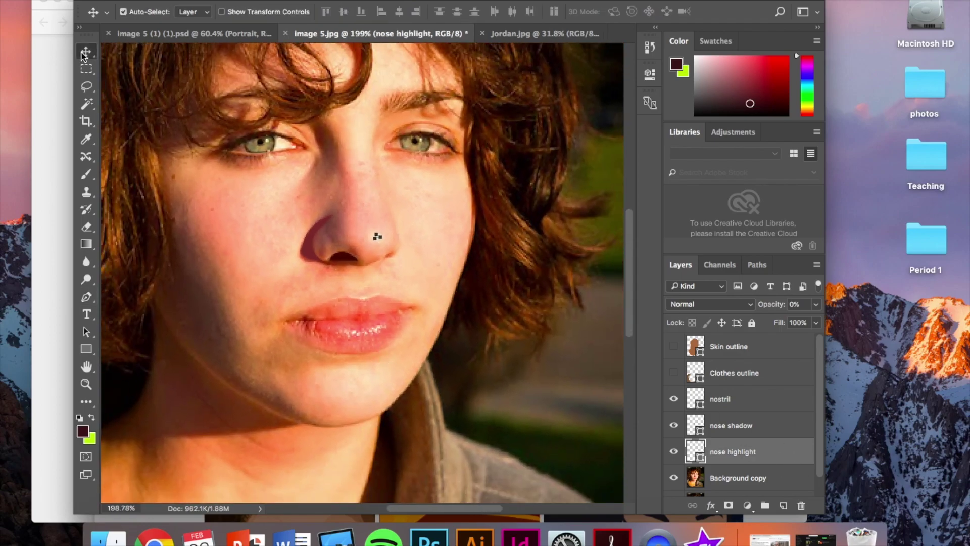
{"action": "scroll", "coordinate": [347, 298], "scroll_direction": "down", "scroll_amount": 1}
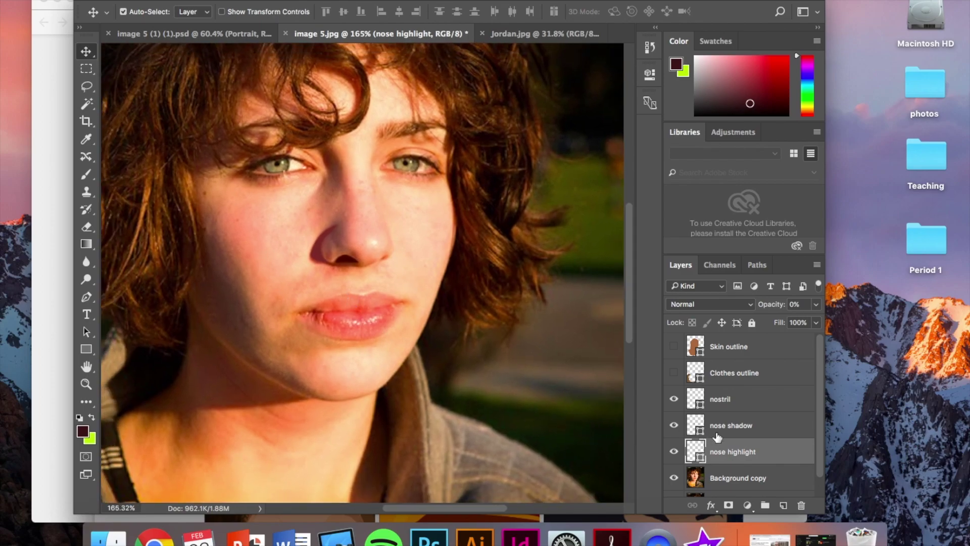
{"action": "left_click", "coordinate": [818, 306]}
{"action": "left_click_drag", "start_coordinate": [753, 320], "coordinate": [845, 324]}
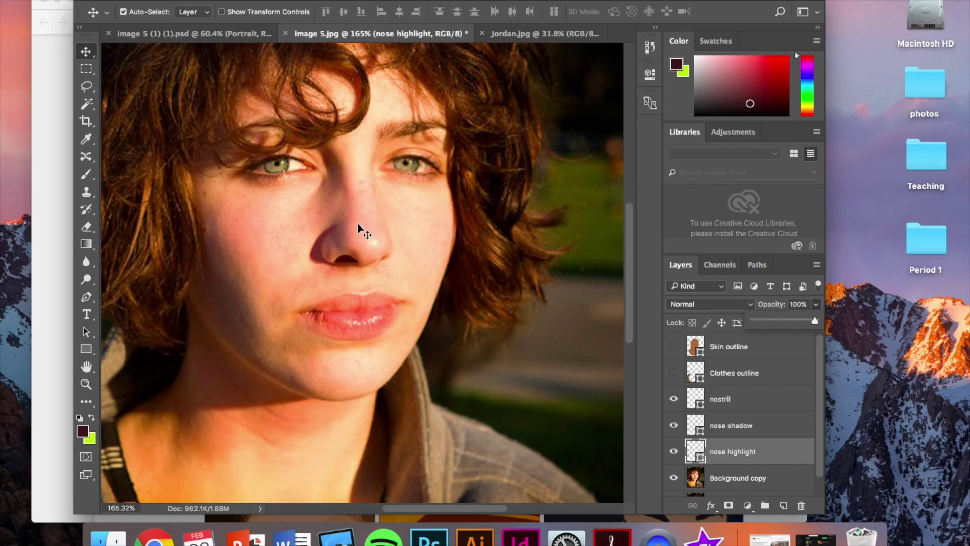
{"action": "scroll", "coordinate": [360, 228], "scroll_direction": "up", "scroll_amount": 1}
{"action": "scroll", "coordinate": [359, 226], "scroll_direction": "up", "scroll_amount": 5}
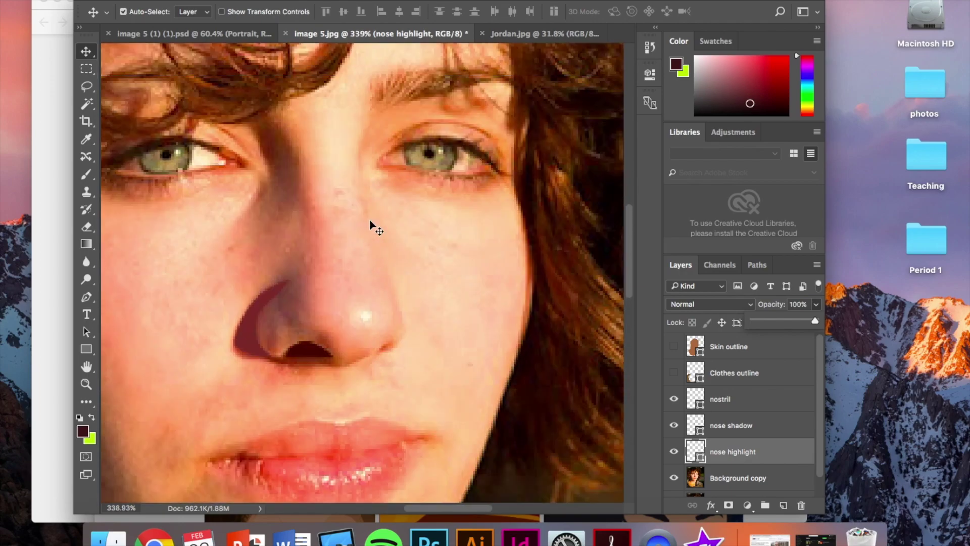
{"action": "scroll", "coordinate": [346, 202], "scroll_direction": "down", "scroll_amount": 2}
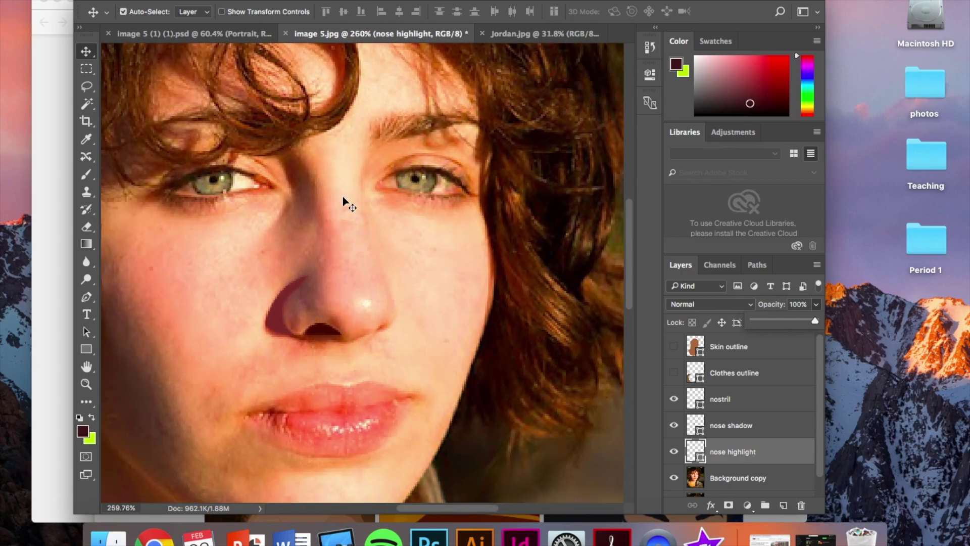
{"action": "left_click", "coordinate": [817, 305]}
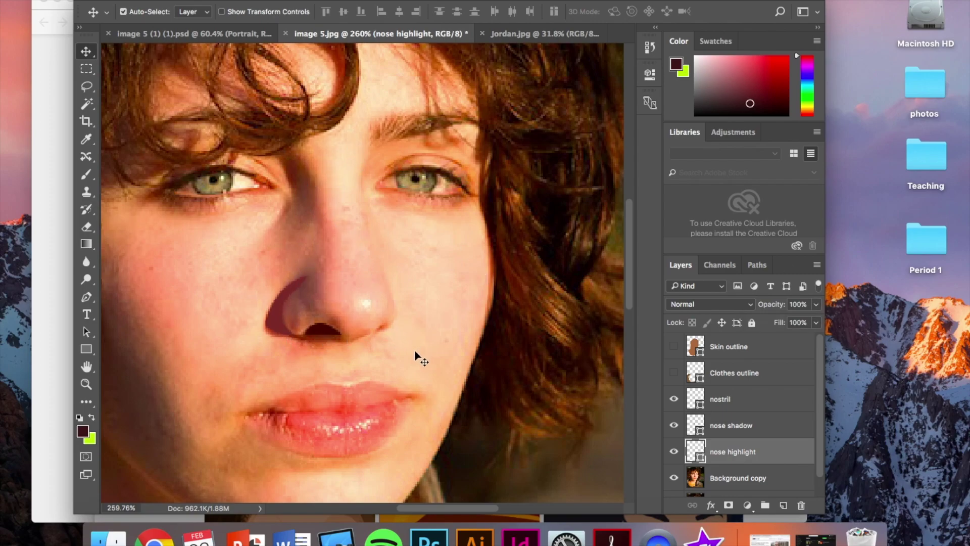
Step: Start a new Pen path from the nose bridge down the right side, curving around the nostril
{"action": "left_click", "coordinate": [87, 297]}
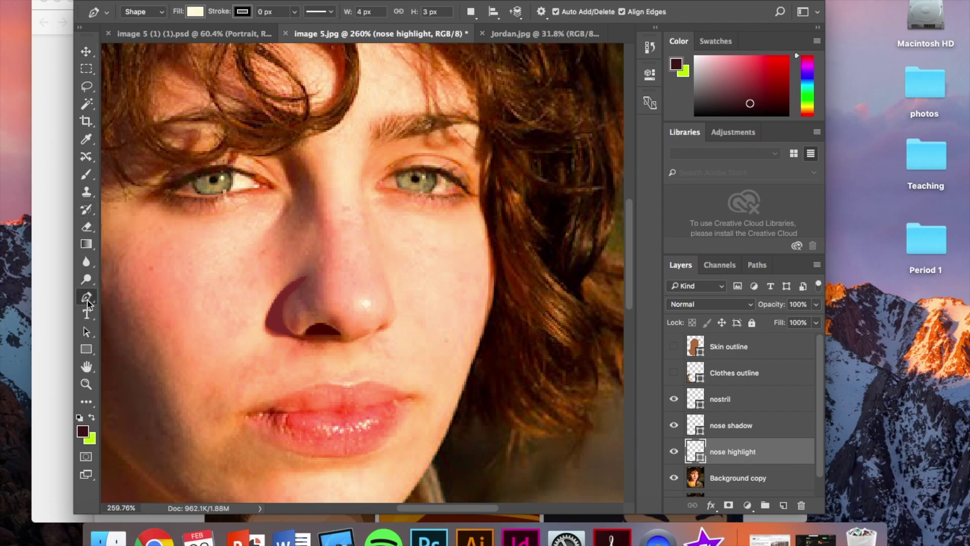
{"action": "left_click", "coordinate": [366, 303]}
{"action": "left_click", "coordinate": [366, 304]}
{"action": "key", "text": "alt+bracketleft"}
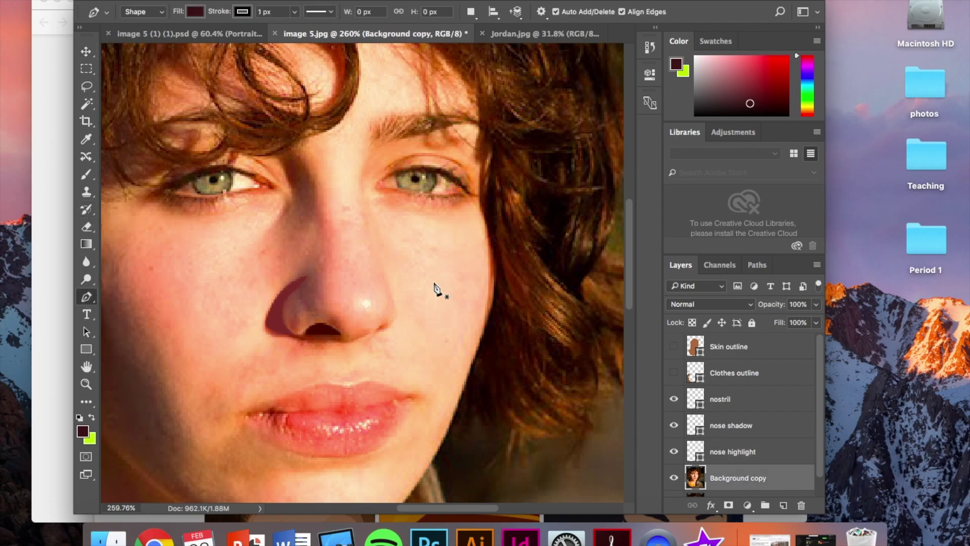
{"action": "left_click", "coordinate": [379, 268]}
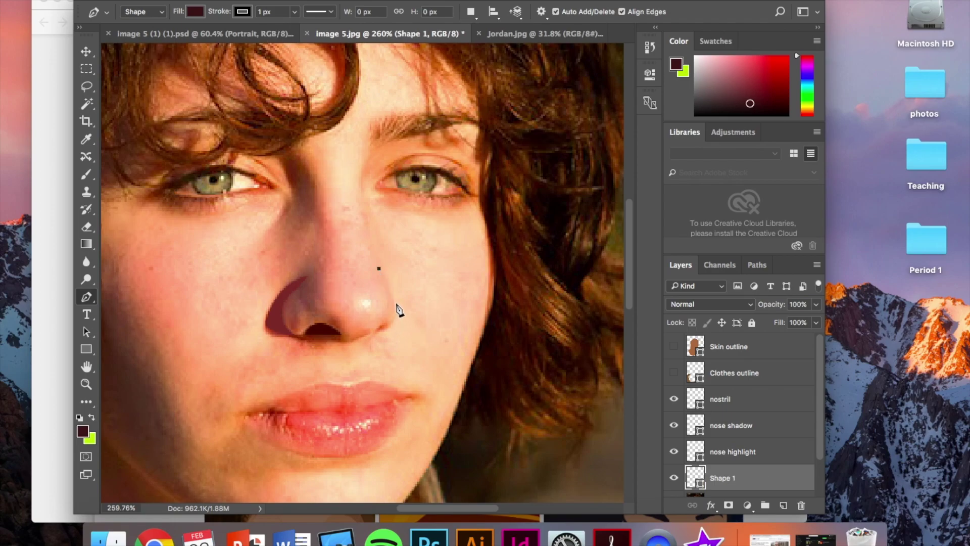
{"action": "left_click", "coordinate": [397, 304]}
{"action": "left_click_drag", "start_coordinate": [393, 322], "coordinate": [387, 334]}
Step: Lower the layer opacity to see the nose, then bend and finish the curved line
{"action": "left_click", "coordinate": [816, 322]}
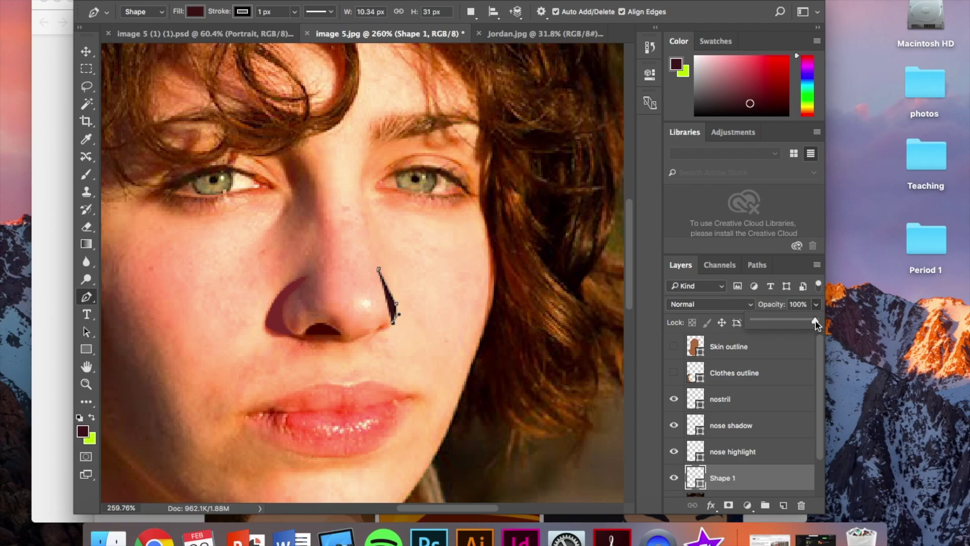
{"action": "left_click_drag", "start_coordinate": [816, 322], "coordinate": [753, 321]}
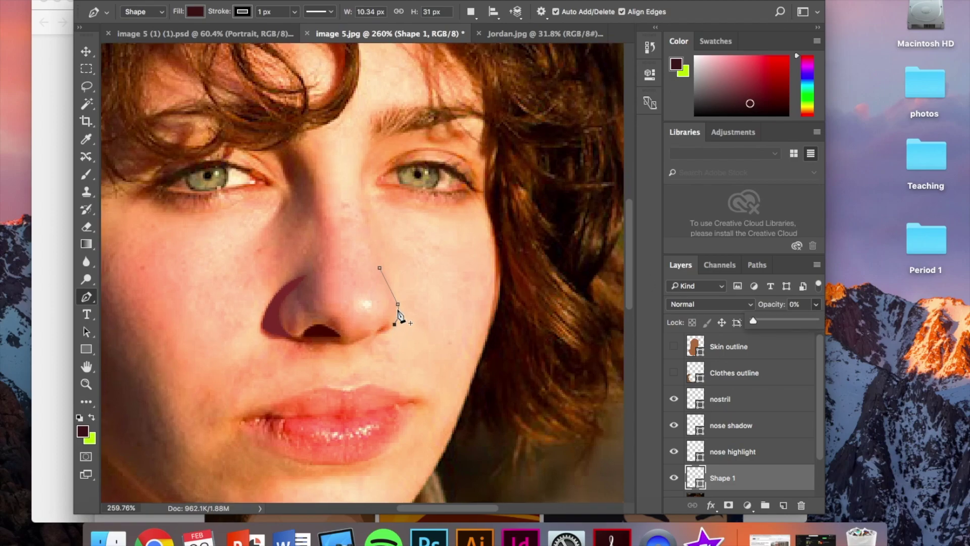
{"action": "scroll", "coordinate": [398, 316], "scroll_direction": "up", "scroll_amount": 3}
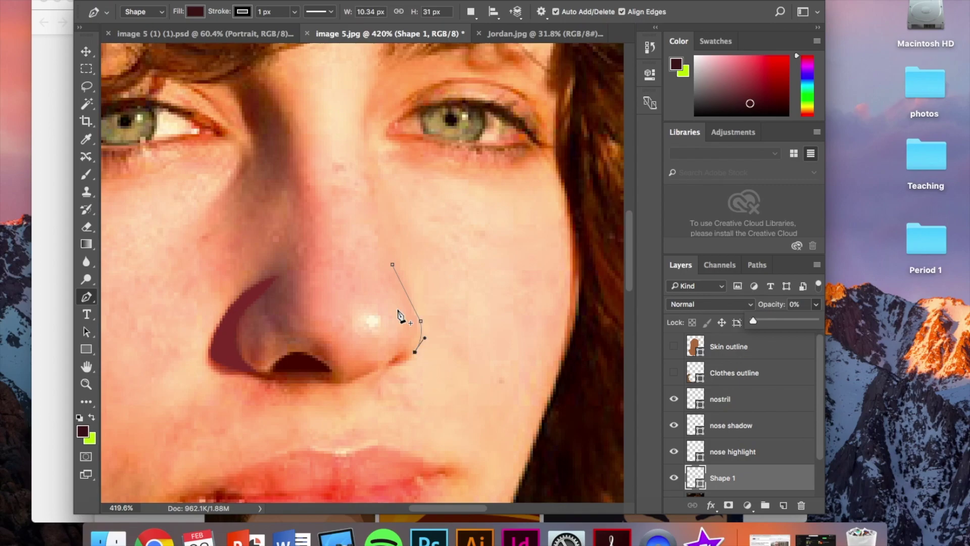
{"action": "left_click_drag", "start_coordinate": [430, 335], "coordinate": [428, 330]}
{"action": "left_click", "coordinate": [423, 328]}
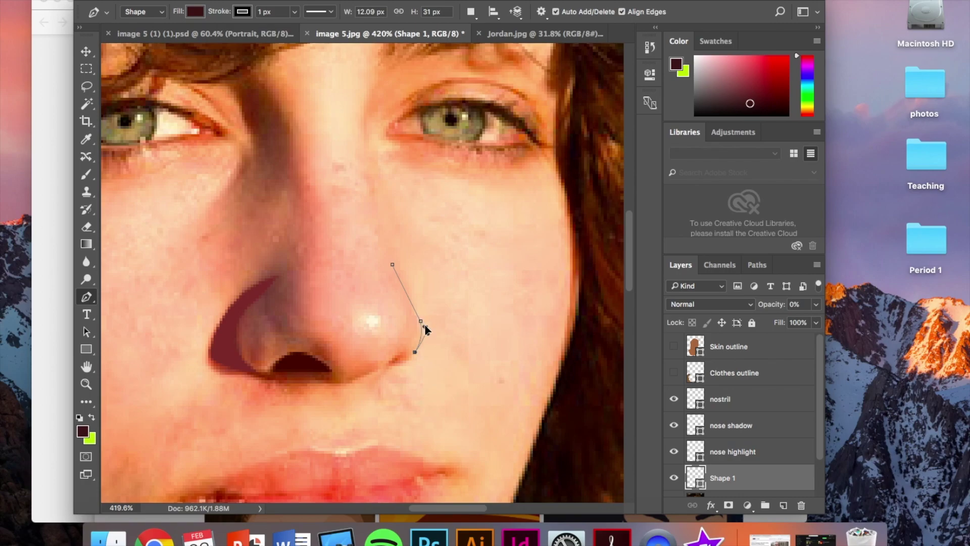
{"action": "left_click", "coordinate": [397, 270], "text": "ctrl"}
Step: Fill the line with a sampled, slightly deeper peach skin tone and set stroke to 0 px
{"action": "double_click", "coordinate": [697, 480]}
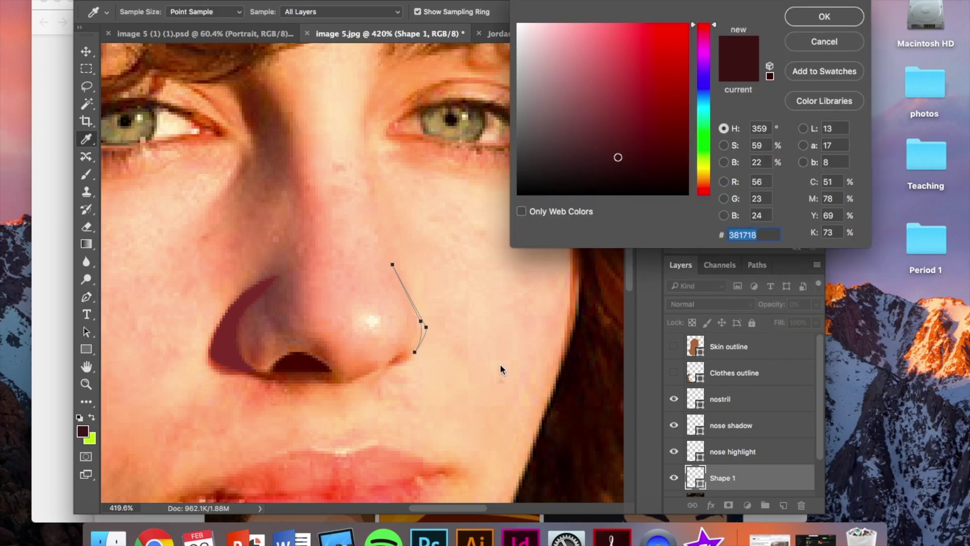
{"action": "left_click", "coordinate": [426, 328]}
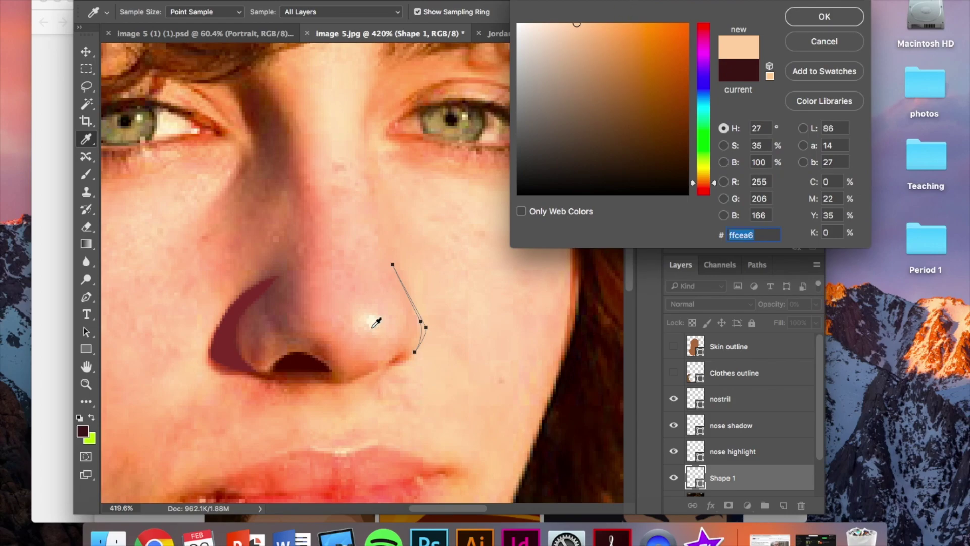
{"action": "left_click", "coordinate": [581, 26]}
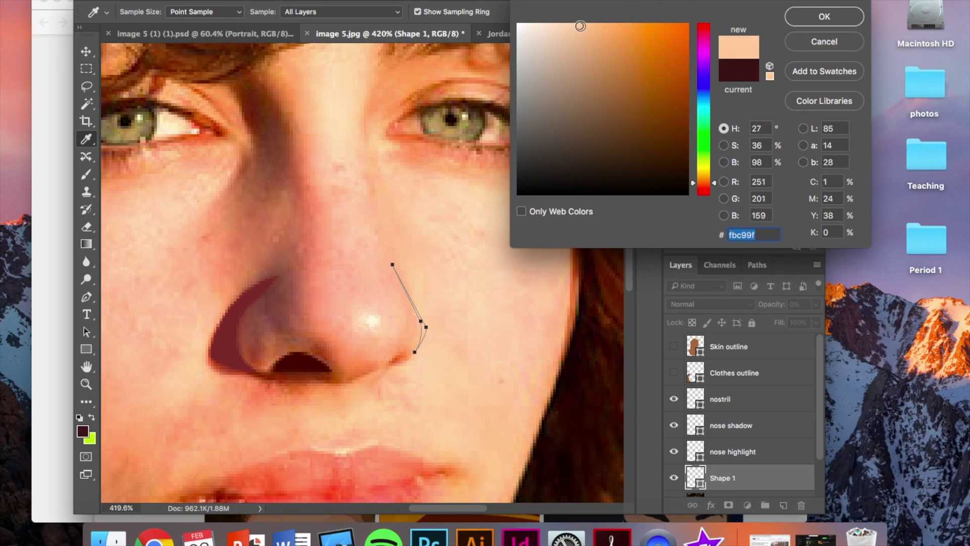
{"action": "left_click", "coordinate": [827, 15]}
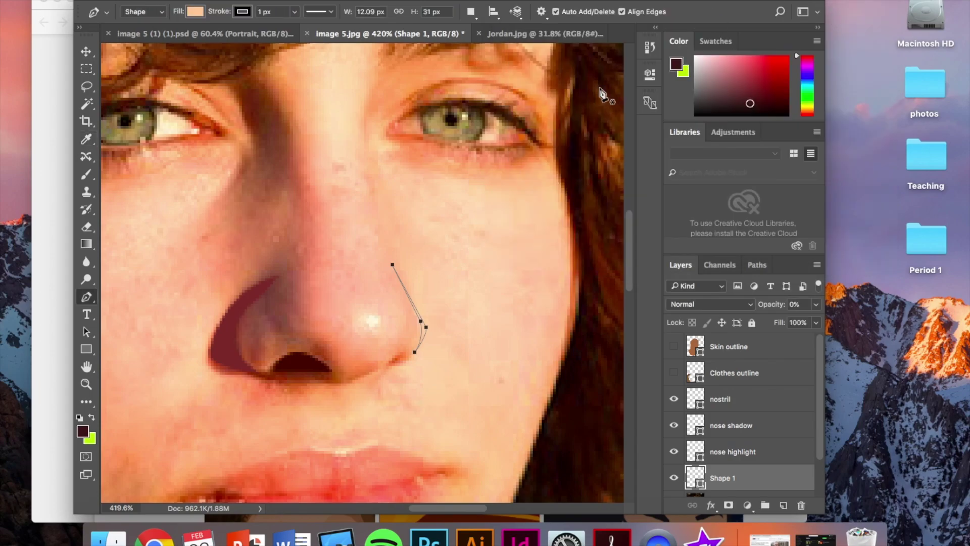
{"action": "left_click", "coordinate": [273, 12]}
{"action": "type", "text": "0"}
{"action": "key", "text": "Return"}
Step: Restore full opacity and rename the layer 'nose right line'
{"action": "left_click", "coordinate": [815, 305]}
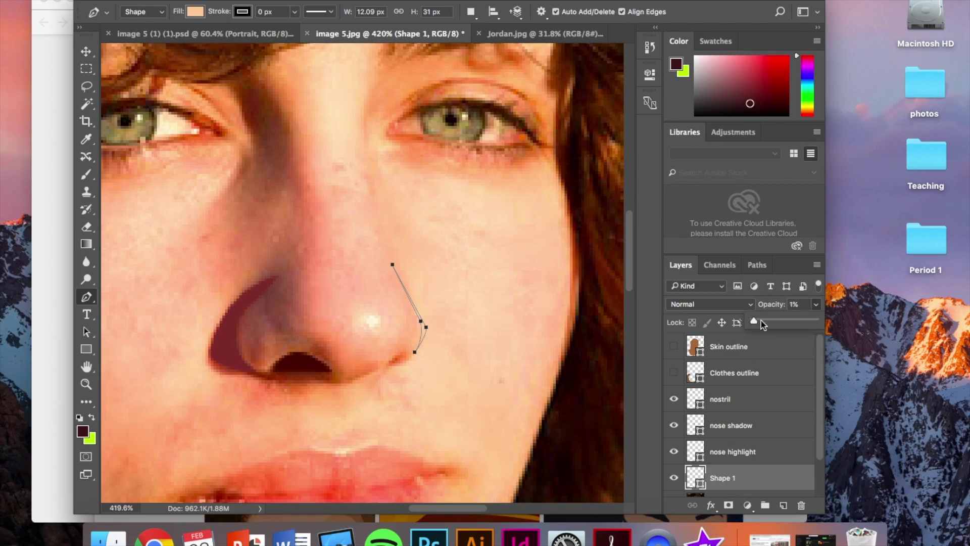
{"action": "double_click", "coordinate": [728, 476]}
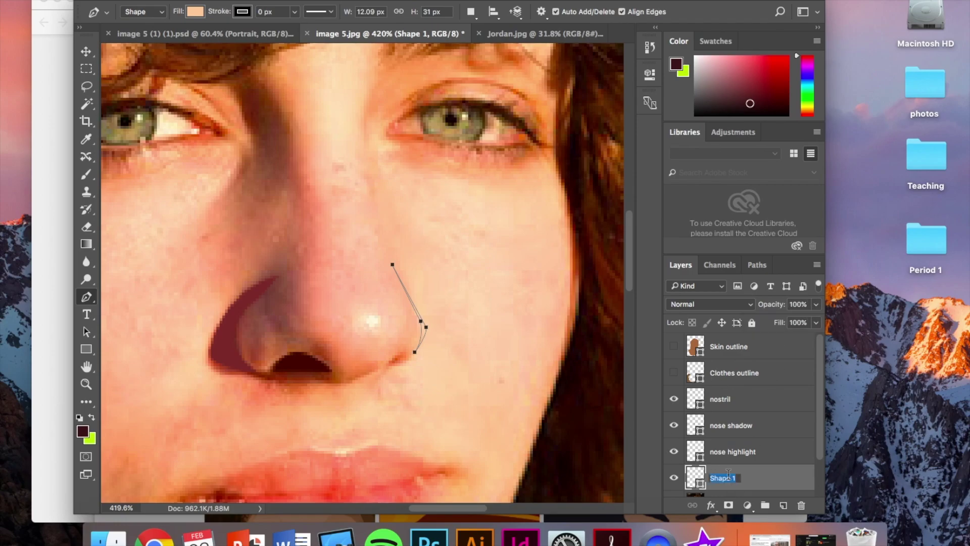
{"action": "type", "text": "nose right line"}
{"action": "key", "text": "Return"}
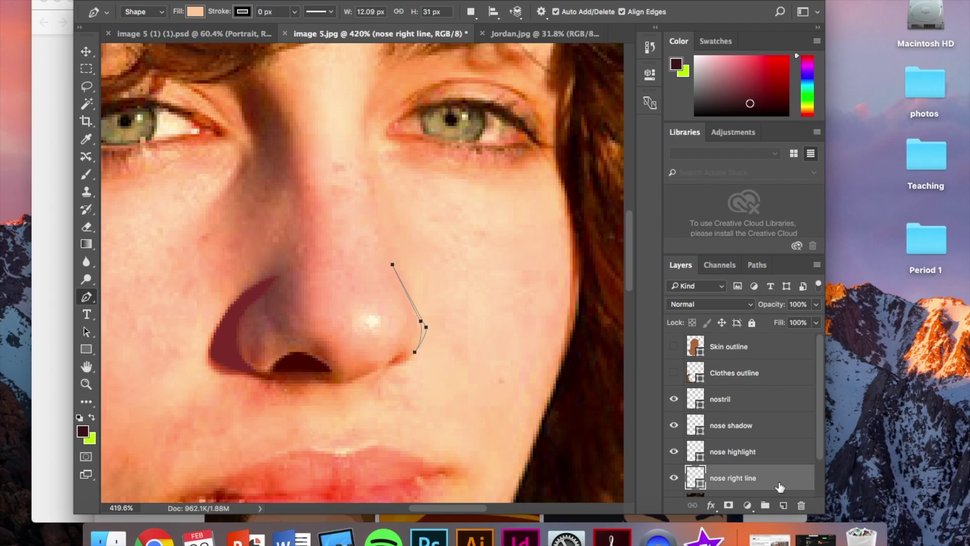
{"action": "scroll", "coordinate": [540, 436], "scroll_direction": "down", "scroll_amount": 3}
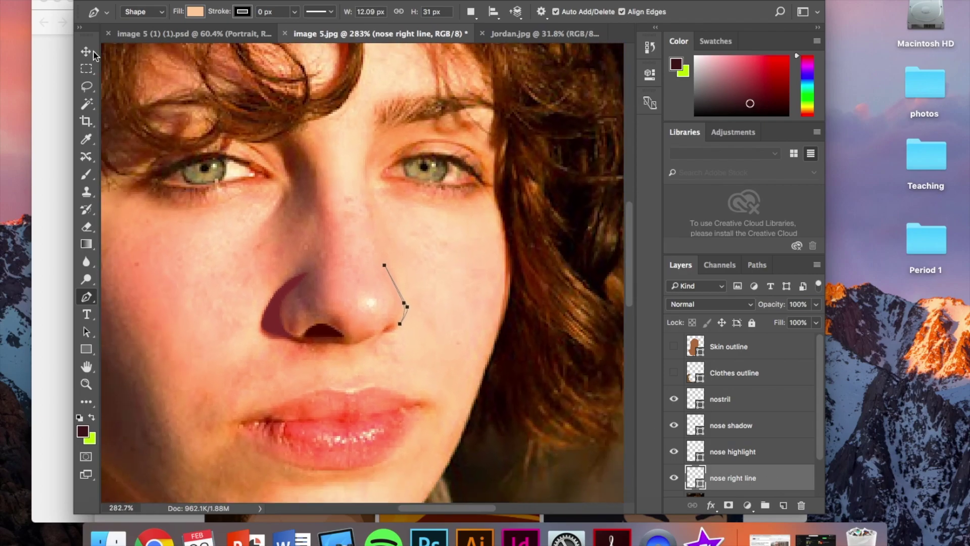
{"action": "left_click", "coordinate": [88, 53]}
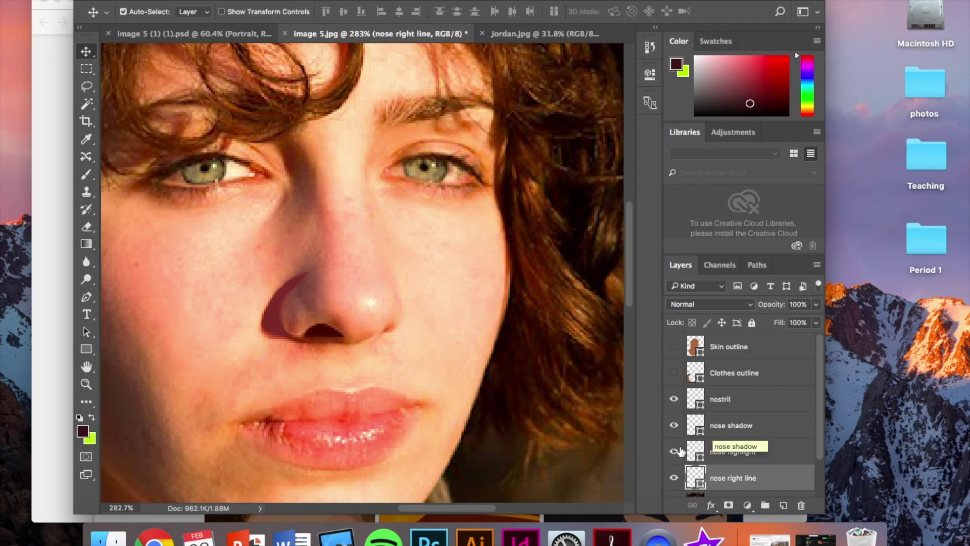
Step: Group the four nose layers and name the group 'Nose'
{"action": "scroll", "coordinate": [731, 393], "scroll_direction": "down", "scroll_amount": 1}
{"action": "scroll", "coordinate": [730, 393], "scroll_direction": "up", "scroll_amount": 1}
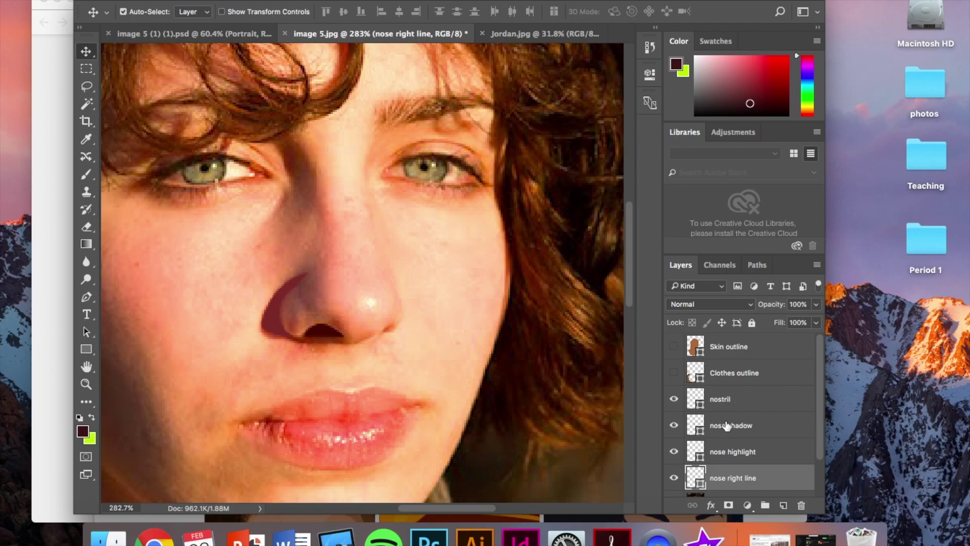
{"action": "left_click", "coordinate": [717, 403], "text": "shift"}
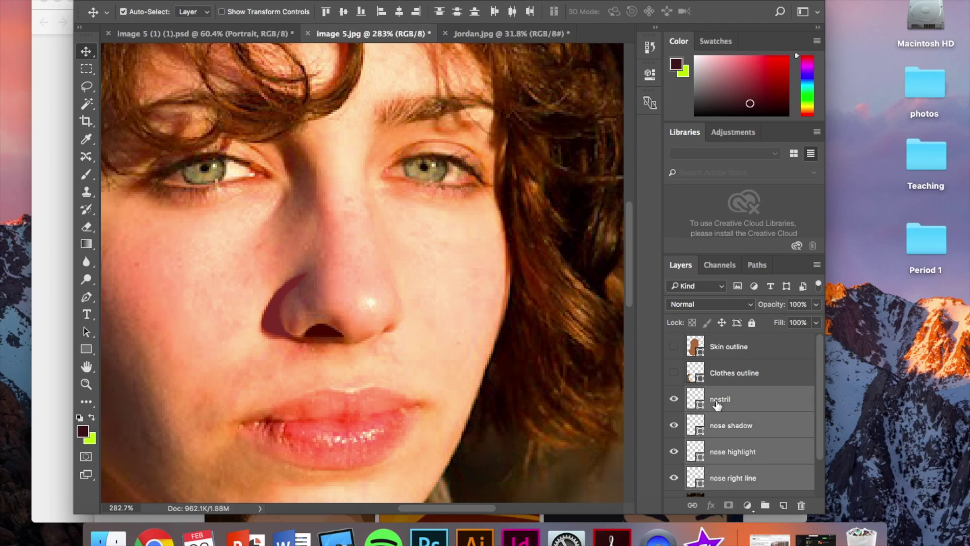
{"action": "left_click_drag", "start_coordinate": [752, 479], "coordinate": [765, 505]}
{"action": "double_click", "coordinate": [728, 393]}
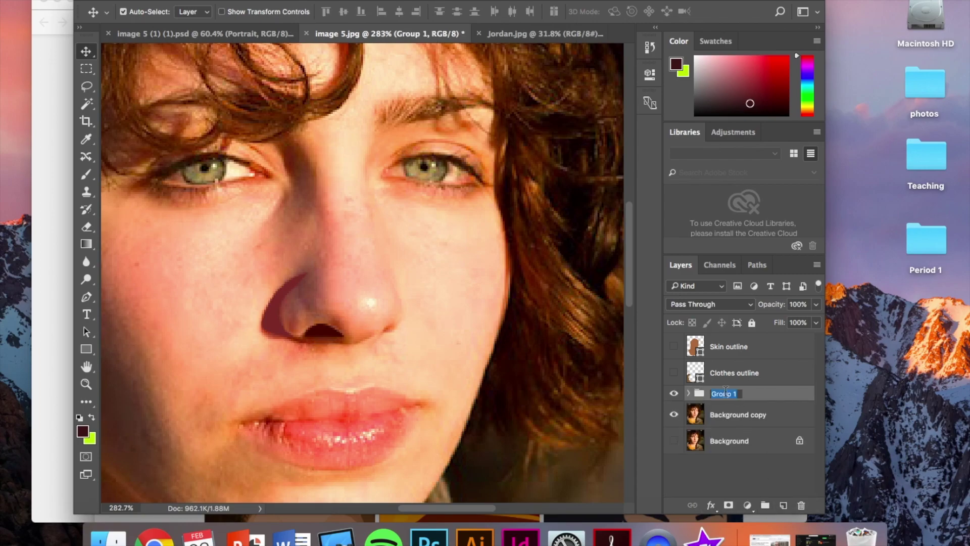
{"action": "type", "text": "nos"}
{"action": "key", "text": "Return"}
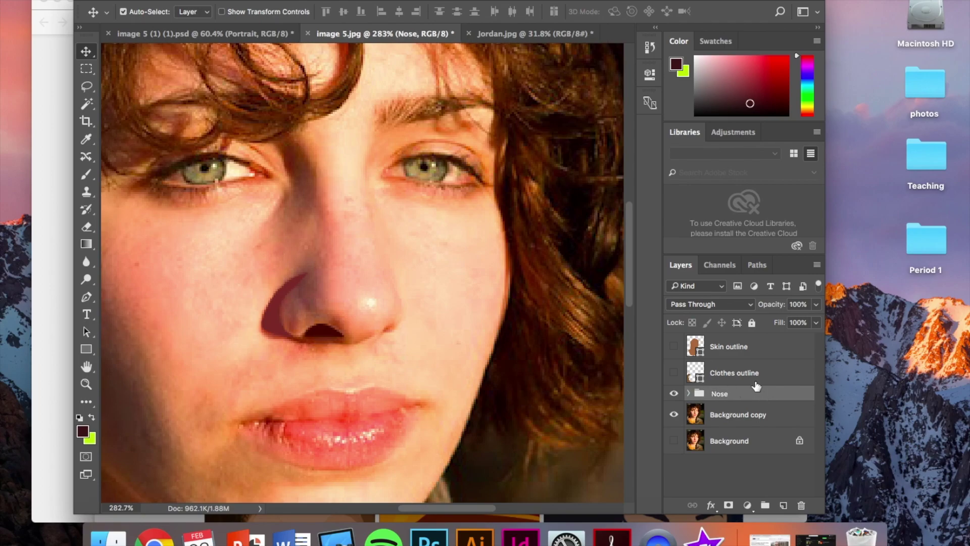
Step: Put Skin outline into its own group named 'Skin' and collapse it
{"action": "left_click_drag", "start_coordinate": [717, 350], "coordinate": [766, 505]}
{"action": "double_click", "coordinate": [721, 342]}
{"action": "type", "text": "Sk"}
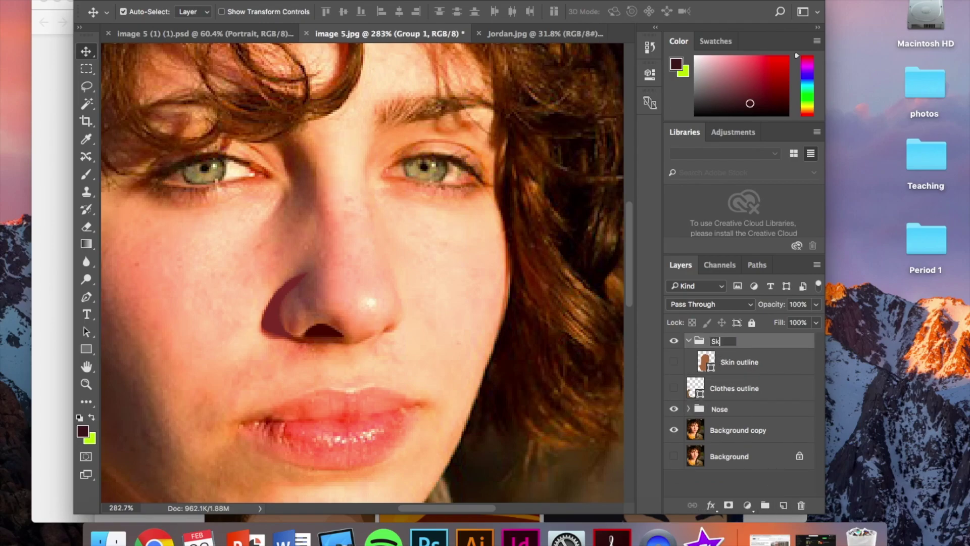
{"action": "type", "text": "in"}
{"action": "key", "text": "Return"}
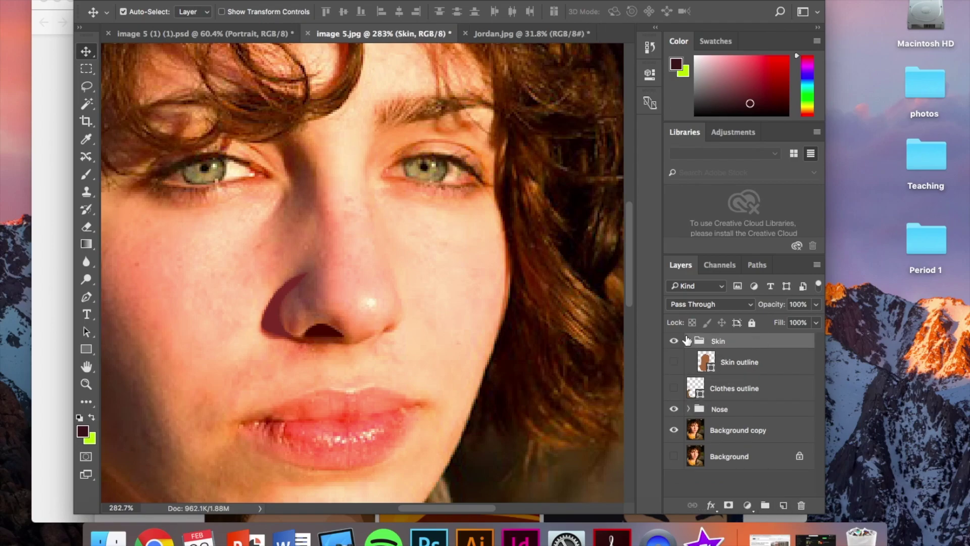
{"action": "left_click", "coordinate": [688, 341]}
Step: Group Clothes outline as 'Clothes', then nest the Nose group inside Skin
{"action": "left_click_drag", "start_coordinate": [718, 369], "coordinate": [766, 505]}
{"action": "double_click", "coordinate": [721, 358]}
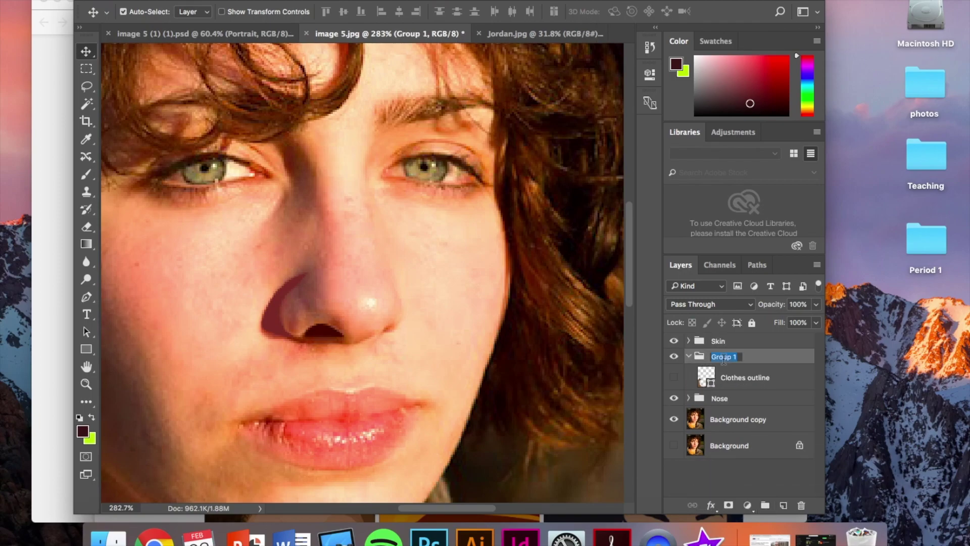
{"action": "type", "text": "Clothes"}
{"action": "key", "text": "Return"}
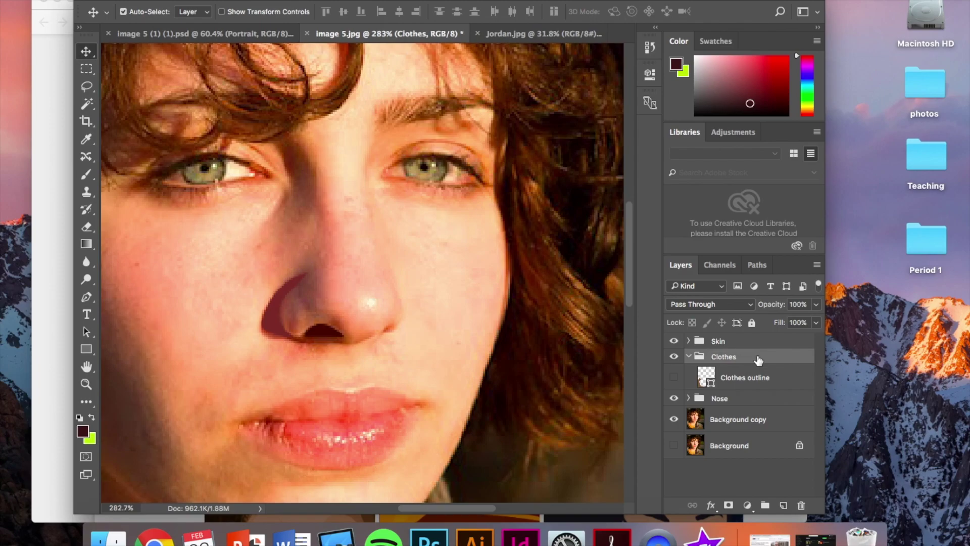
{"action": "left_click", "coordinate": [689, 357]}
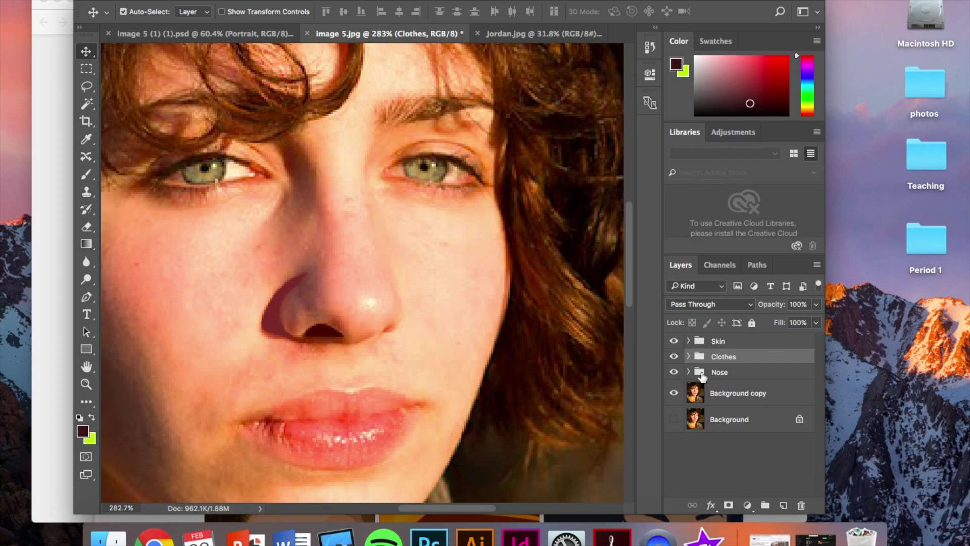
{"action": "left_click_drag", "start_coordinate": [703, 377], "coordinate": [696, 348]}
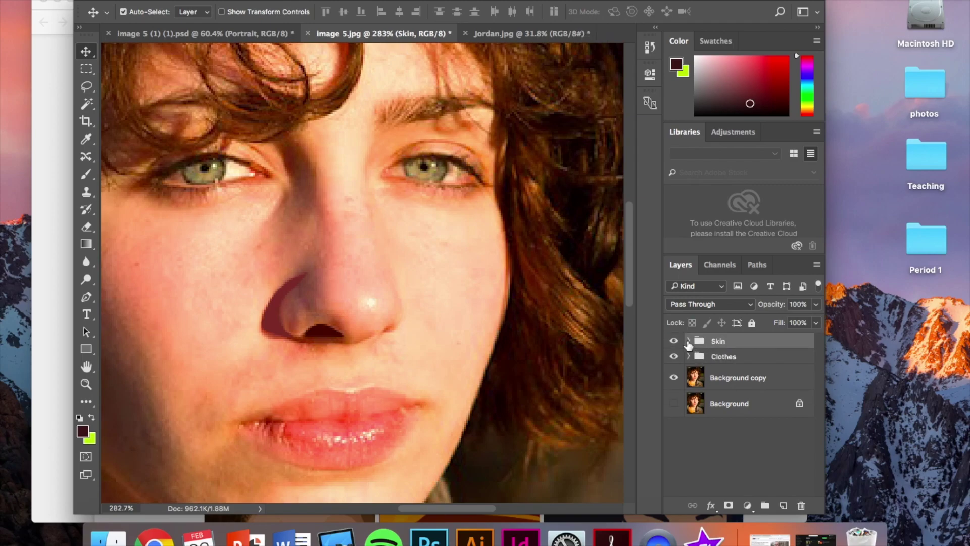
{"action": "left_click", "coordinate": [689, 342]}
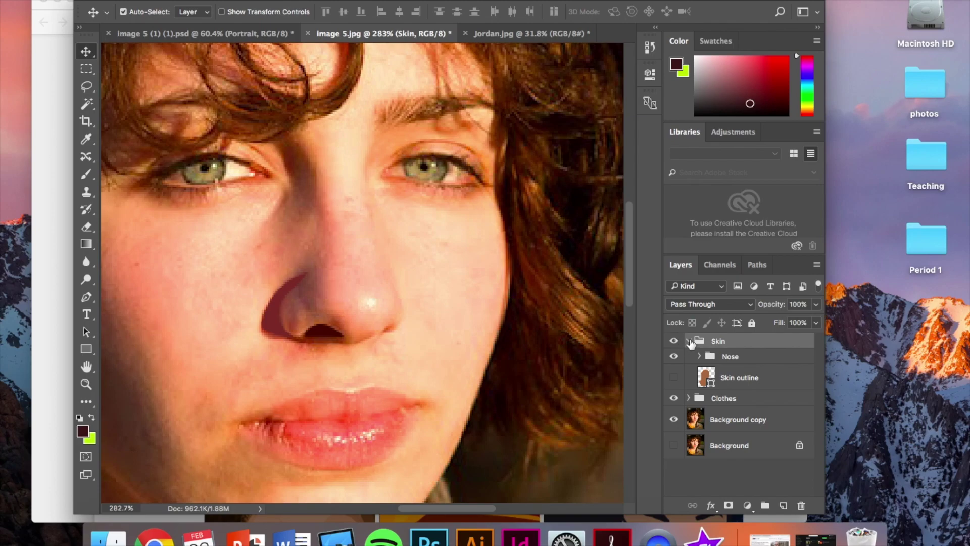
Step: Show Skin outline, collapse the Clothes and Skin groups, and switch to image 5 (1) (1).psd
{"action": "left_click", "coordinate": [673, 380]}
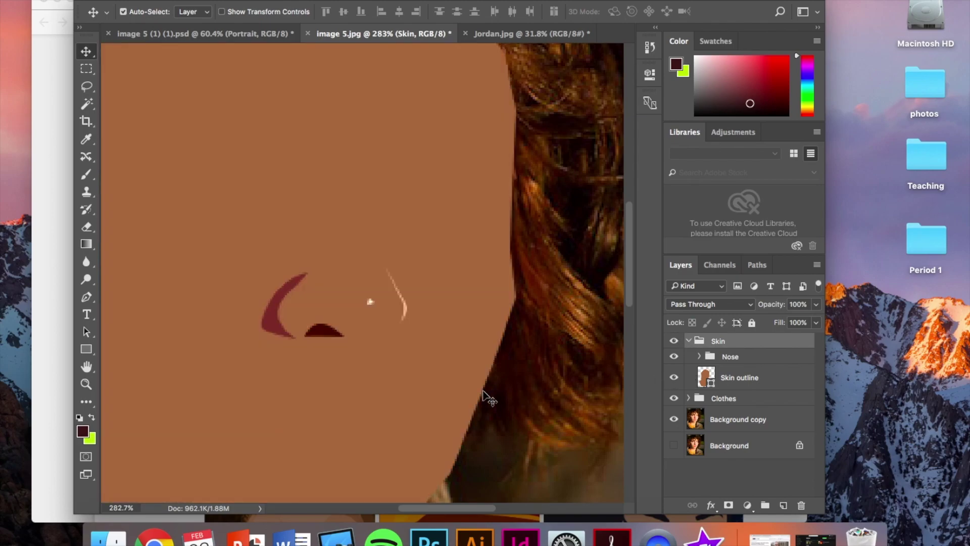
{"action": "scroll", "coordinate": [491, 396], "scroll_direction": "down", "scroll_amount": 5}
{"action": "scroll", "coordinate": [481, 392], "scroll_direction": "down", "scroll_amount": 1}
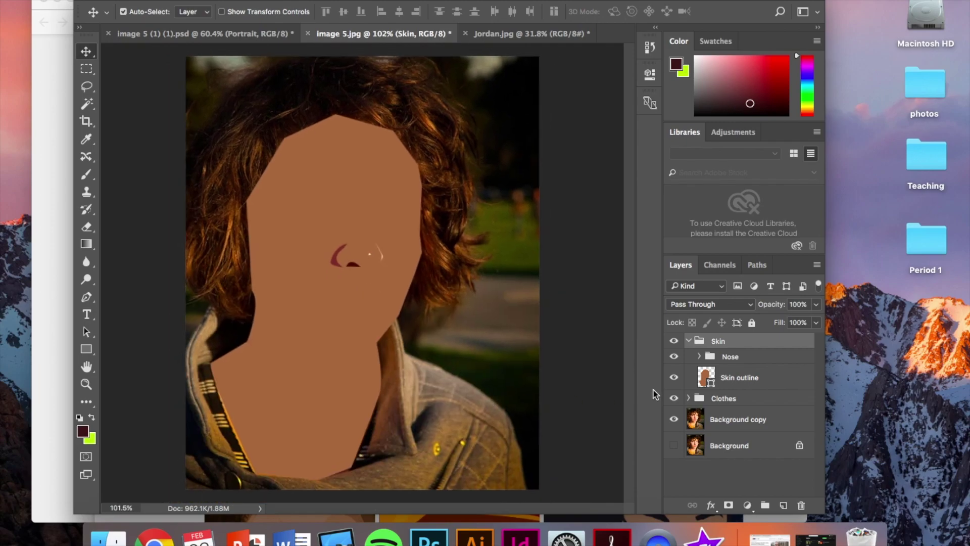
{"action": "left_click", "coordinate": [688, 398]}
{"action": "left_click", "coordinate": [674, 421]}
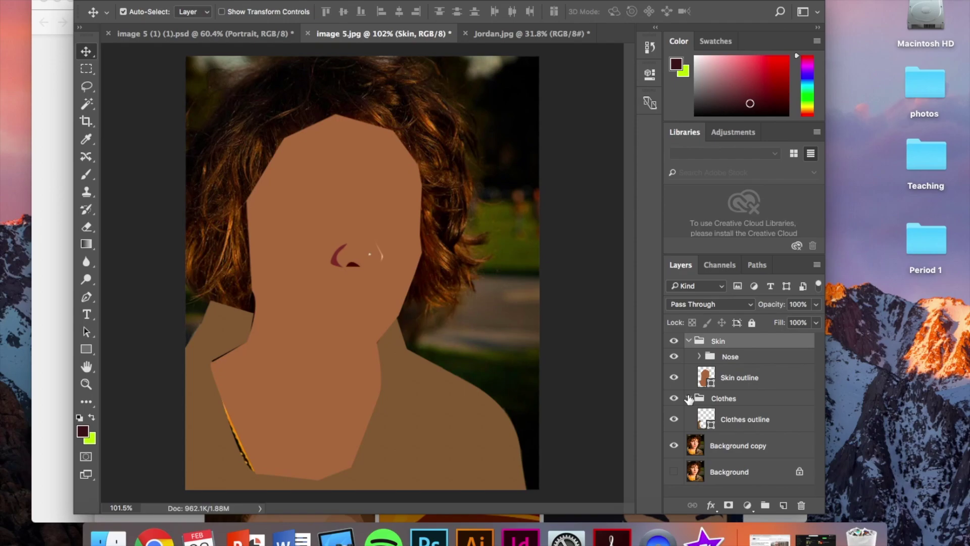
{"action": "left_click", "coordinate": [688, 398]}
{"action": "left_click", "coordinate": [689, 341]}
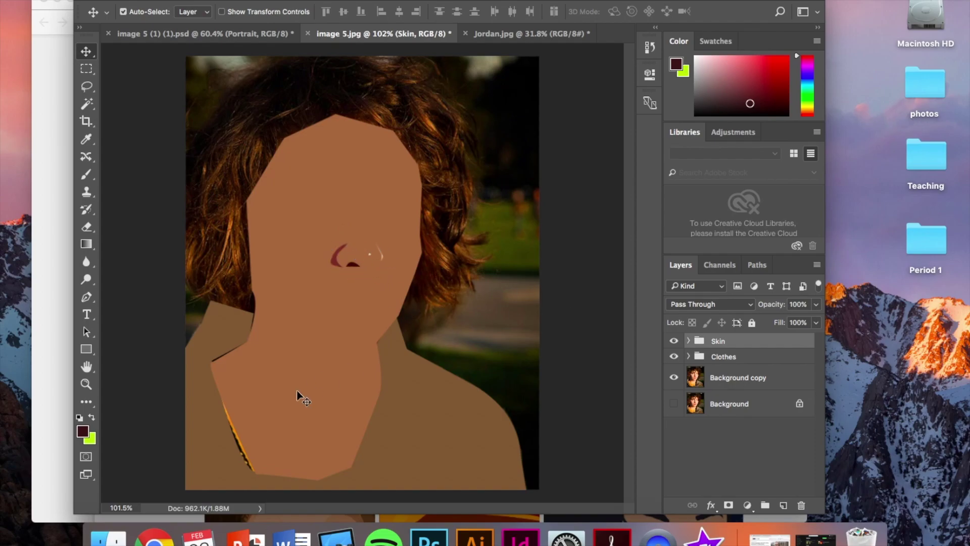
{"action": "left_click", "coordinate": [202, 36]}
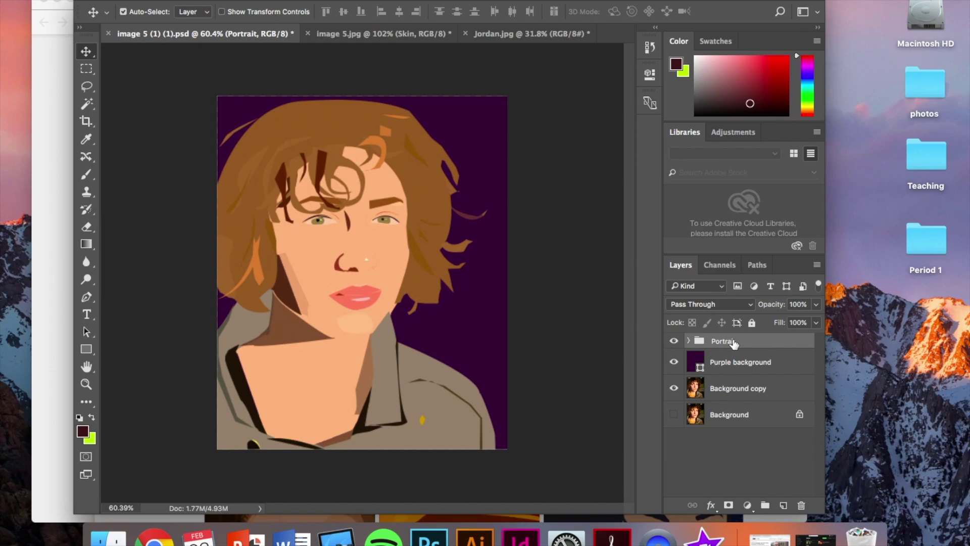
Step: Expand the Portrait group and browse its Nose and Right eye subgroups
{"action": "left_click", "coordinate": [689, 342]}
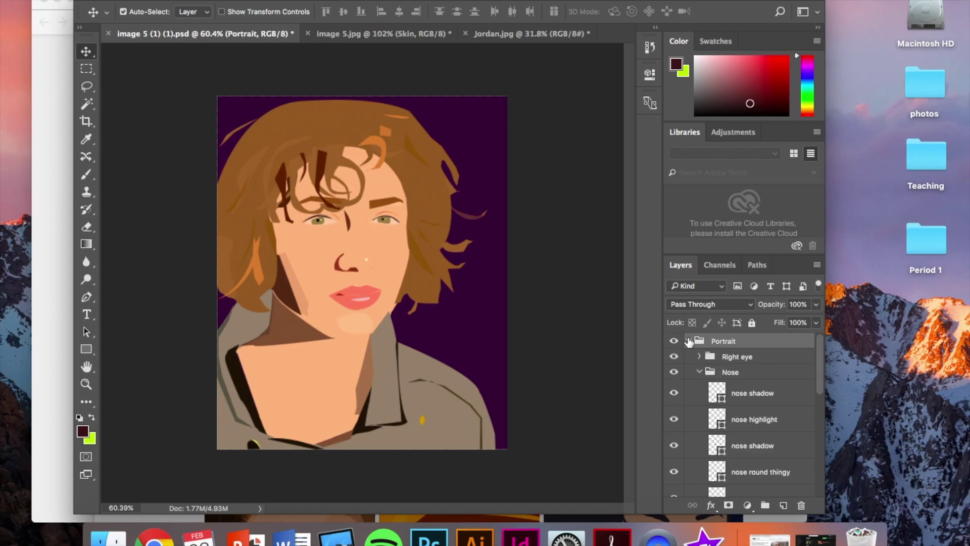
{"action": "left_click", "coordinate": [700, 372]}
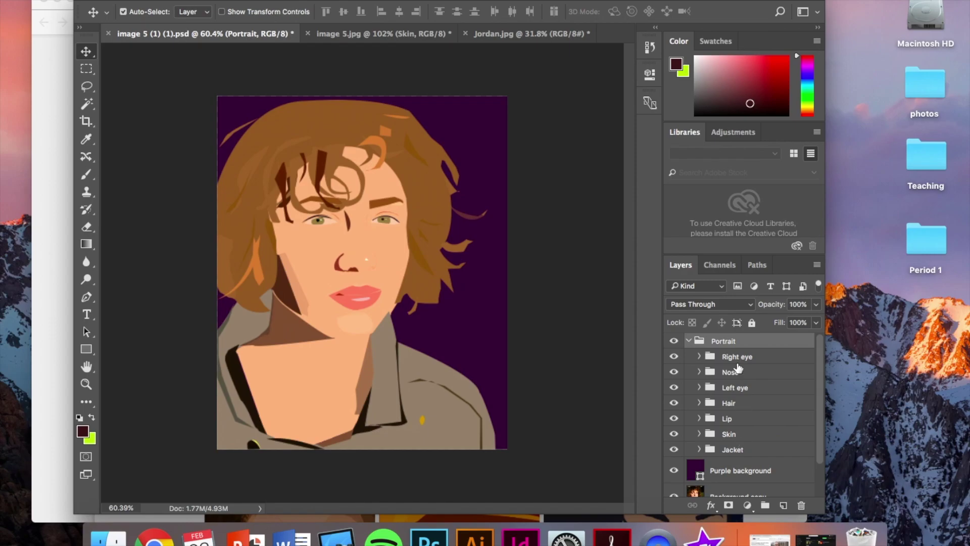
{"action": "left_click", "coordinate": [700, 357]}
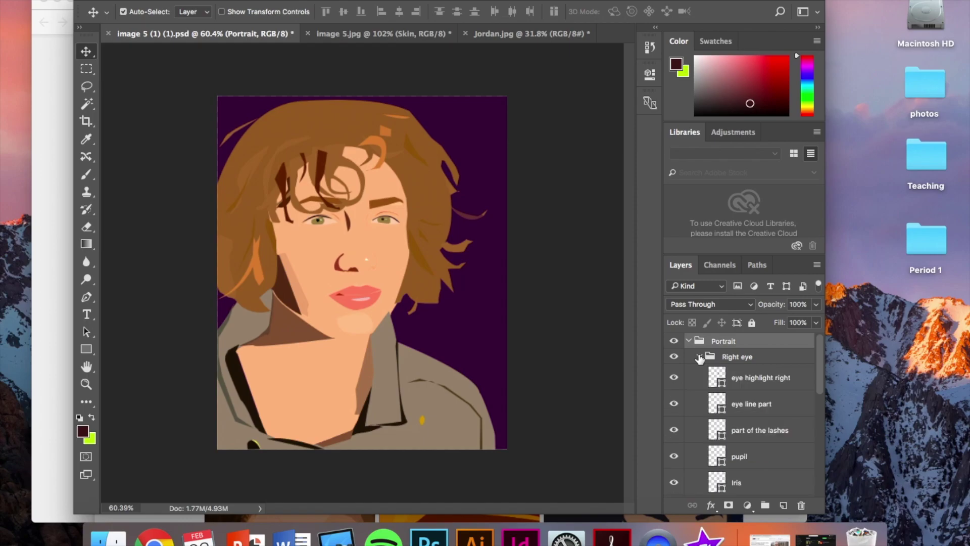
{"action": "scroll", "coordinate": [707, 353], "scroll_direction": "down", "scroll_amount": 2}
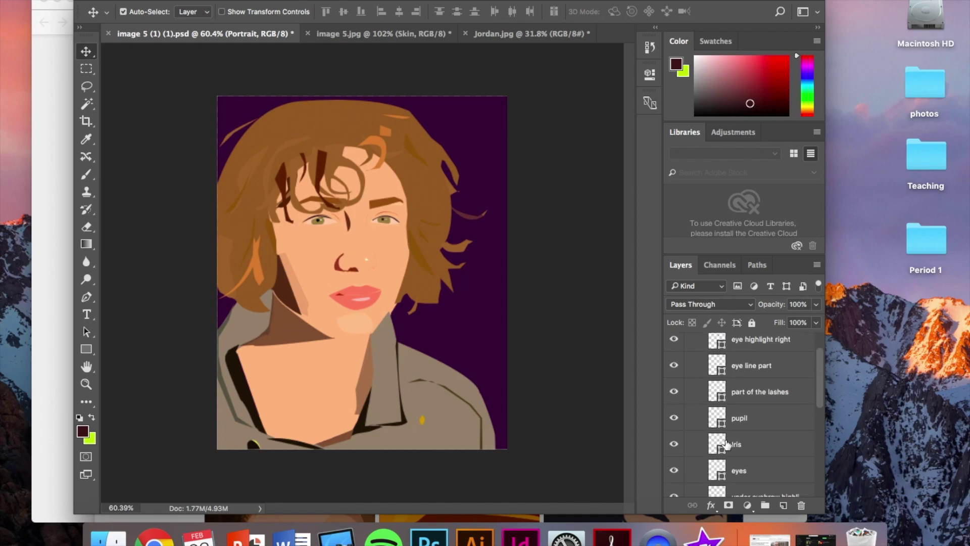
{"action": "scroll", "coordinate": [725, 445], "scroll_direction": "down", "scroll_amount": 2}
{"action": "scroll", "coordinate": [722, 430], "scroll_direction": "down", "scroll_amount": 2}
{"action": "scroll", "coordinate": [717, 404], "scroll_direction": "up", "scroll_amount": 5}
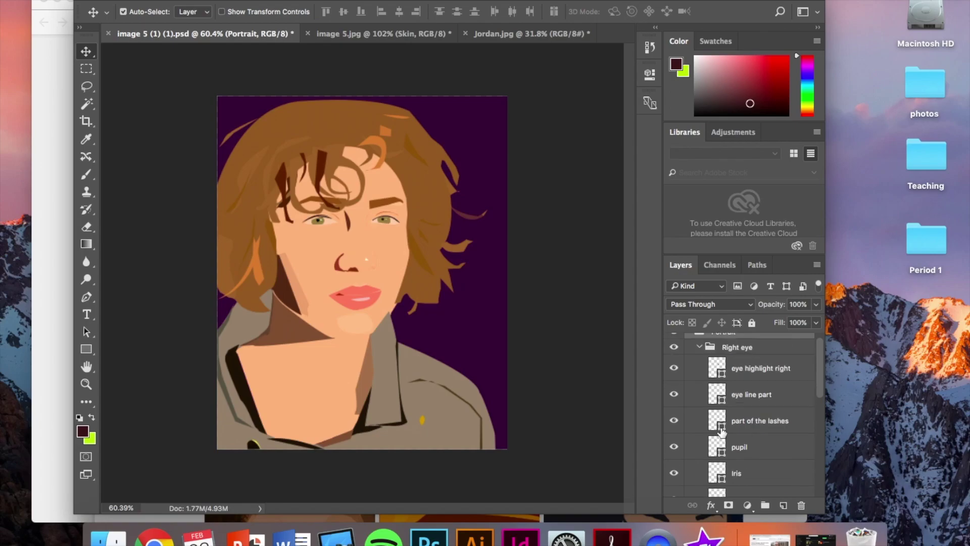
{"action": "left_click", "coordinate": [700, 357]}
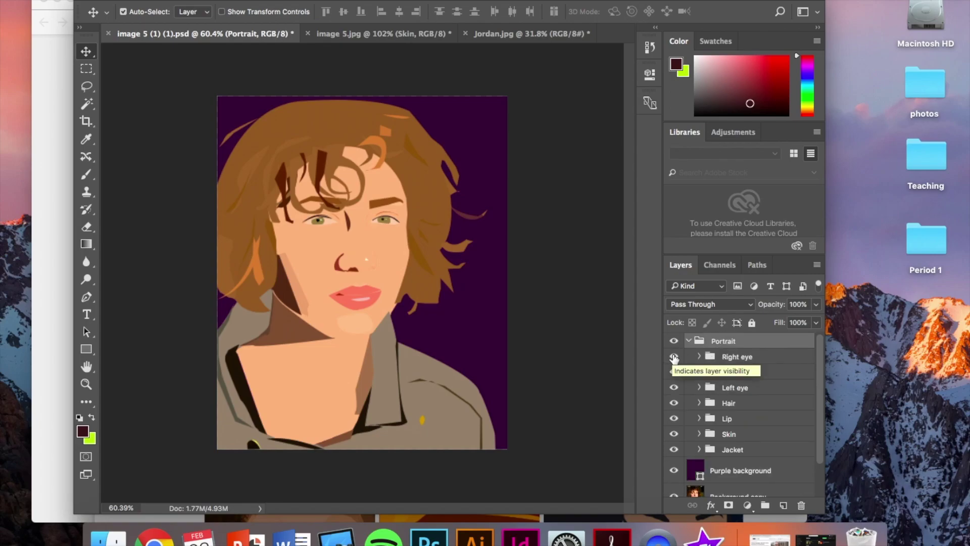
Step: Toggle the Right eye and Nose groups off and back on, re-showing the eye line part layer
{"action": "left_click", "coordinate": [674, 358]}
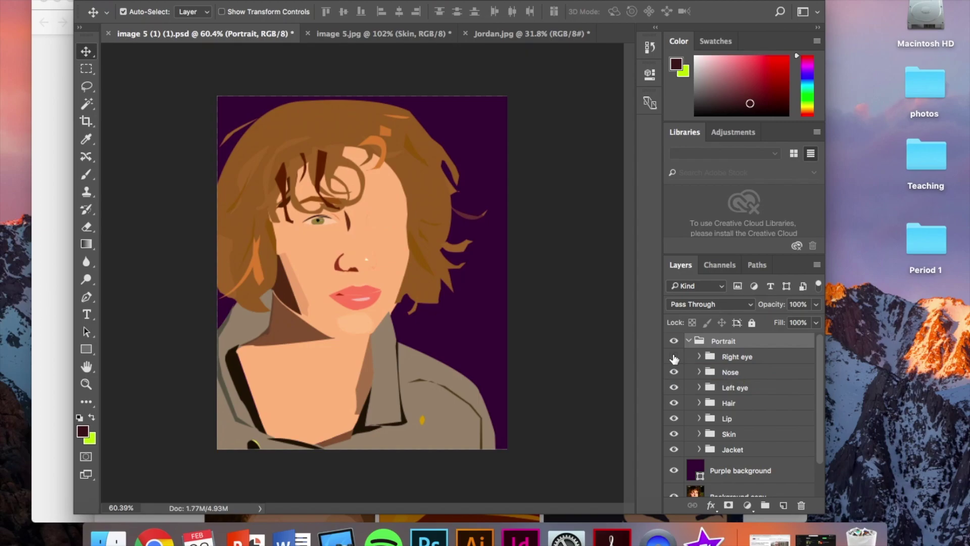
{"action": "left_click", "coordinate": [673, 358]}
{"action": "left_click", "coordinate": [700, 357]}
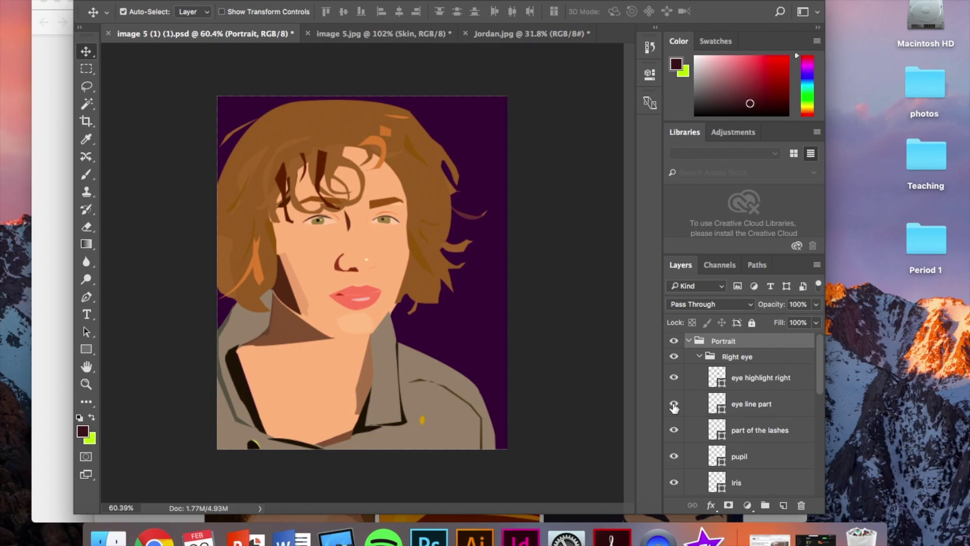
{"action": "left_click", "coordinate": [673, 404]}
{"action": "left_click", "coordinate": [700, 356]}
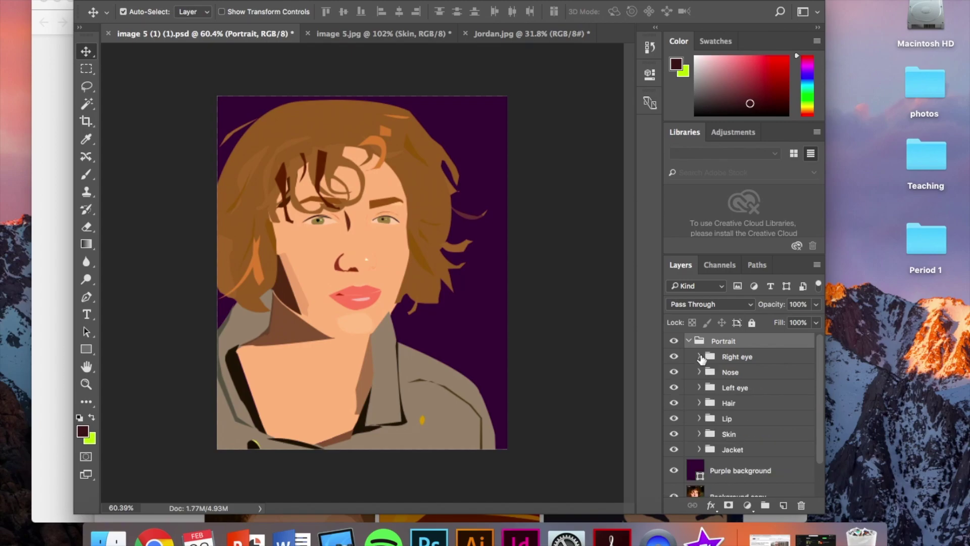
{"action": "left_click", "coordinate": [675, 373]}
{"action": "left_click", "coordinate": [675, 373]}
{"action": "left_click", "coordinate": [86, 349]}
Step: Draw a canvas-sized rectangle and give it a bright purple fill
{"action": "left_click_drag", "start_coordinate": [213, 95], "coordinate": [512, 451]}
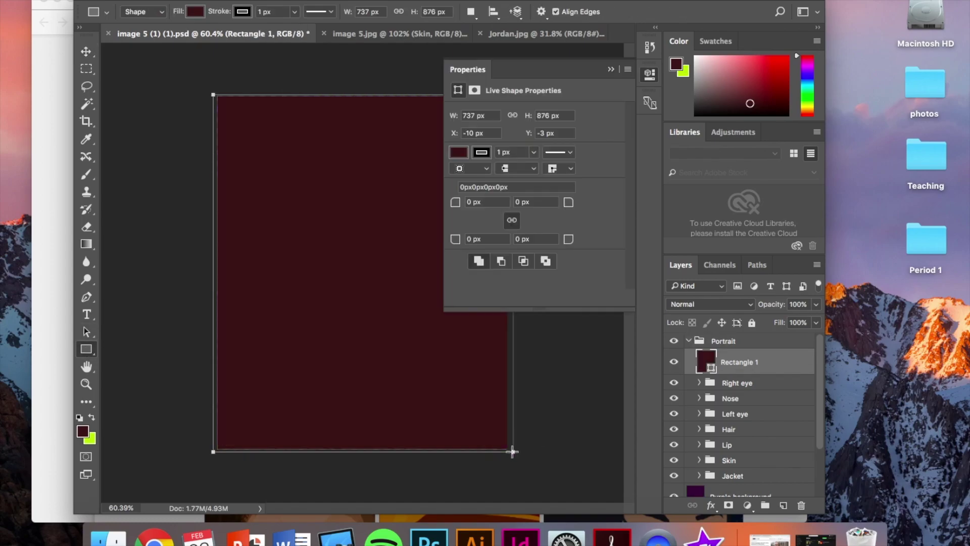
{"action": "left_click", "coordinate": [807, 70]}
{"action": "left_click", "coordinate": [785, 65]}
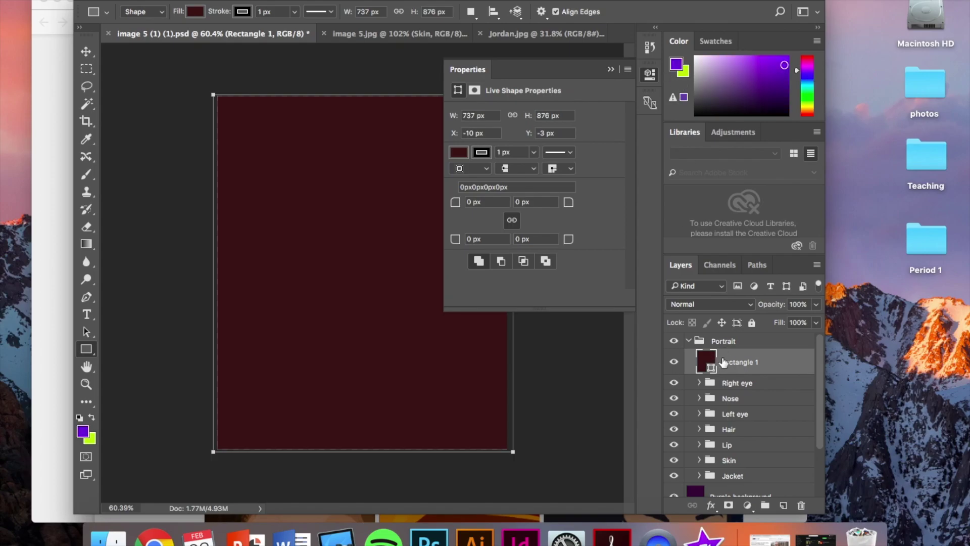
{"action": "double_click", "coordinate": [708, 368]}
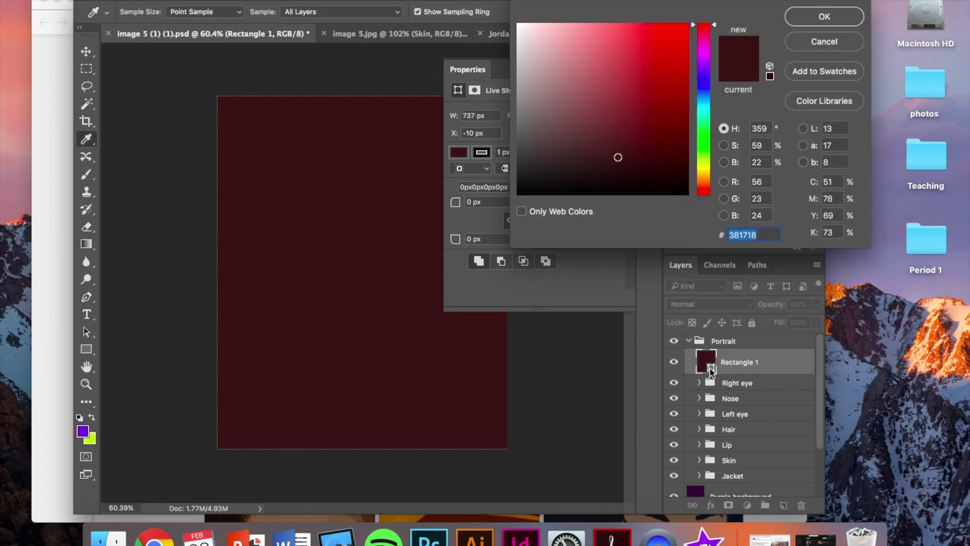
{"action": "left_click", "coordinate": [705, 62]}
{"action": "left_click", "coordinate": [681, 37]}
{"action": "left_click", "coordinate": [824, 16]}
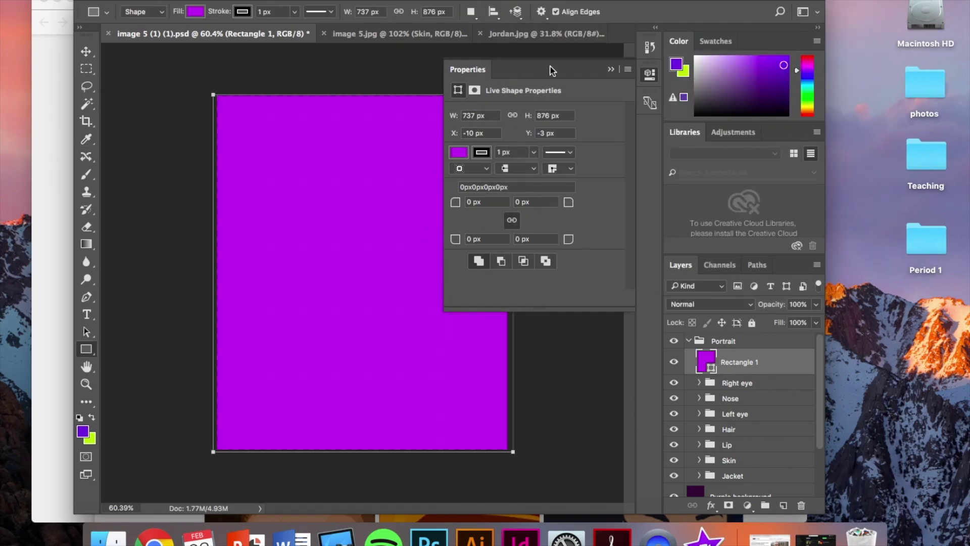
{"action": "left_click", "coordinate": [611, 71]}
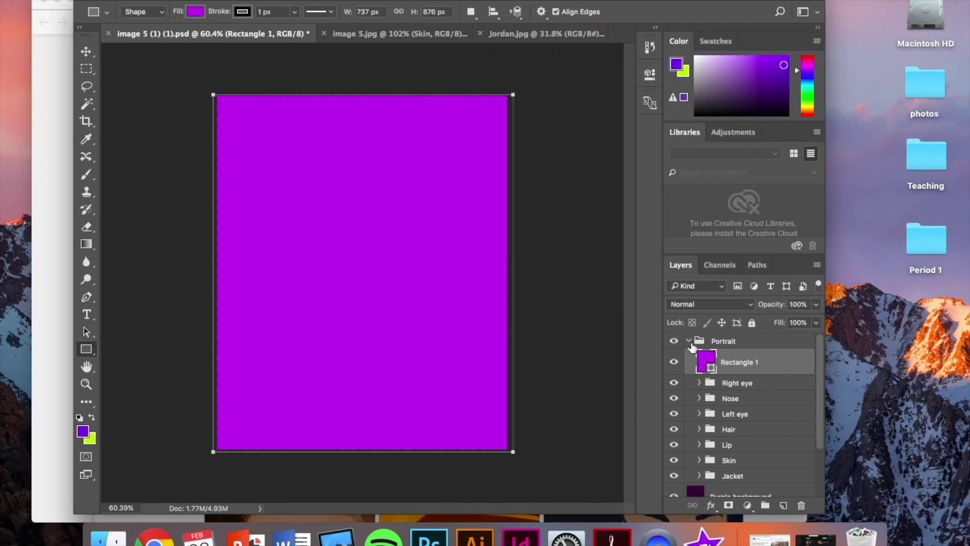
Step: Move Rectangle 1 below the Jacket group and hide it
{"action": "left_click_drag", "start_coordinate": [724, 363], "coordinate": [709, 484]}
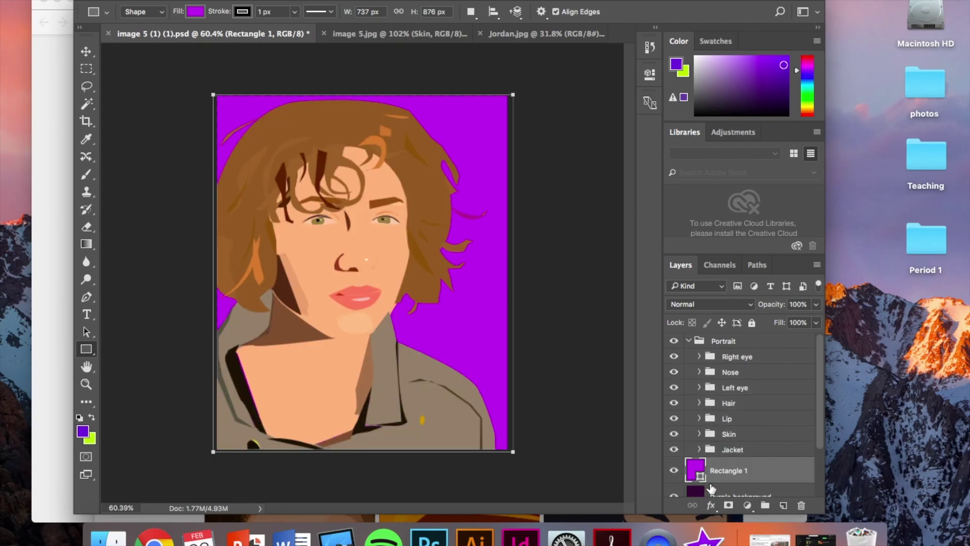
{"action": "scroll", "coordinate": [731, 440], "scroll_direction": "down", "scroll_amount": 3}
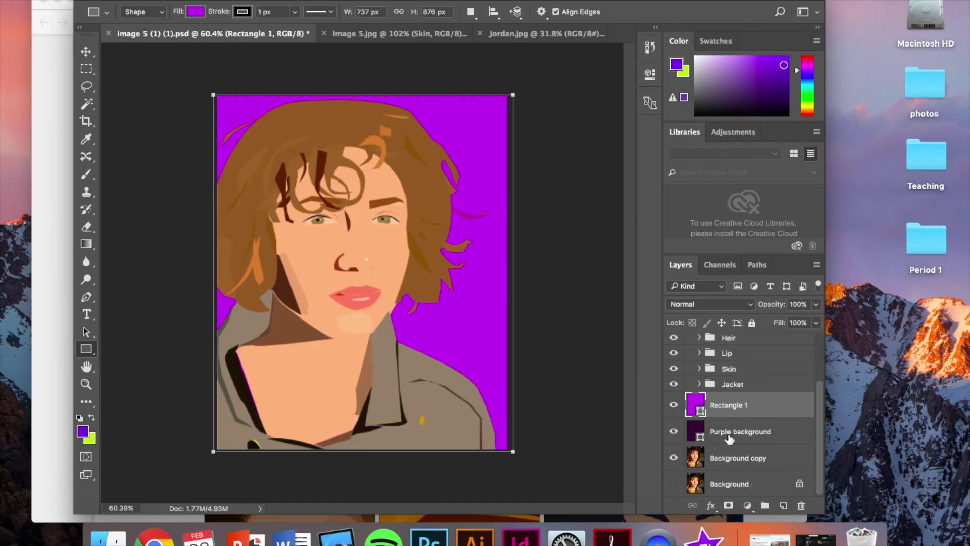
{"action": "left_click", "coordinate": [674, 405]}
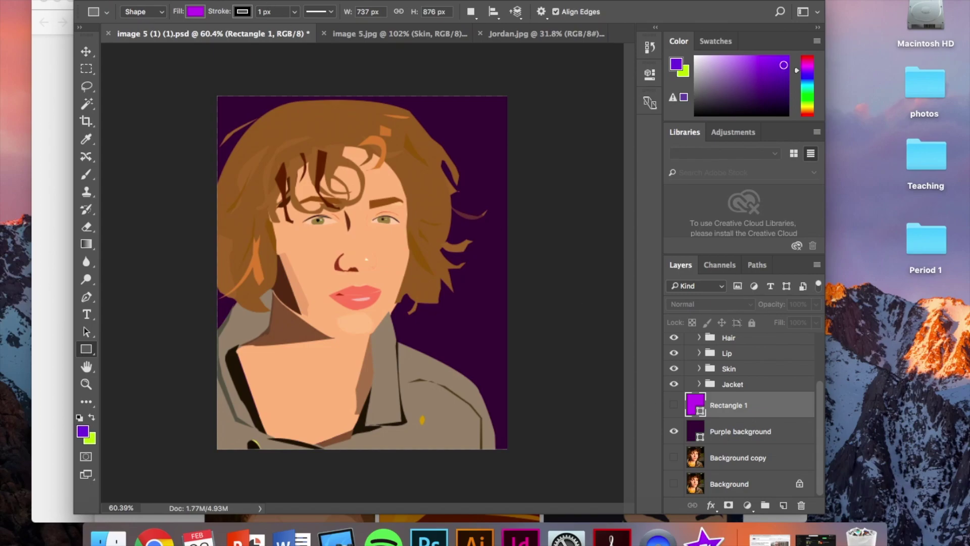
Step: Save the portrait, then save a copy in JPEG format
{"action": "key", "text": "super+s"}
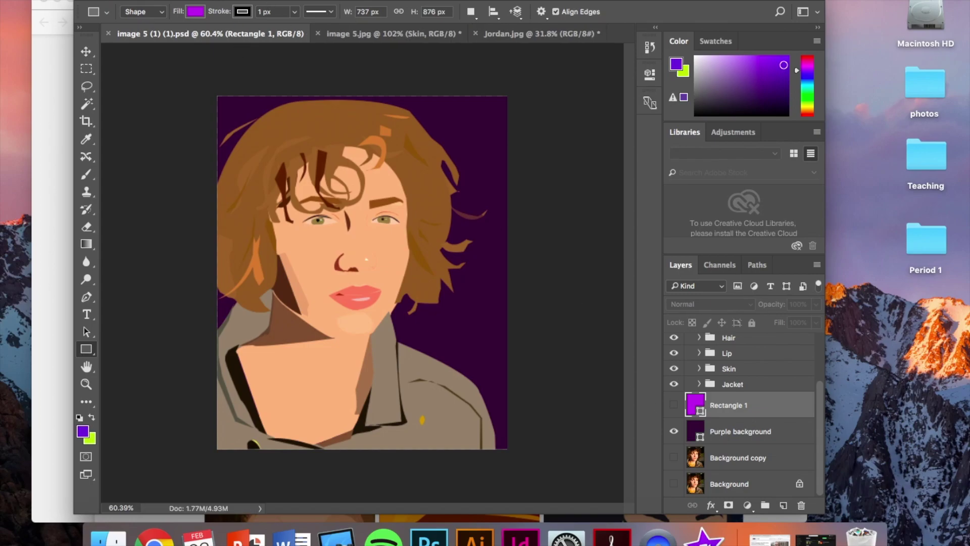
{"action": "left_click", "coordinate": [119, 0]}
{"action": "left_click", "coordinate": [237, 113]}
{"action": "left_click", "coordinate": [326, 231]}
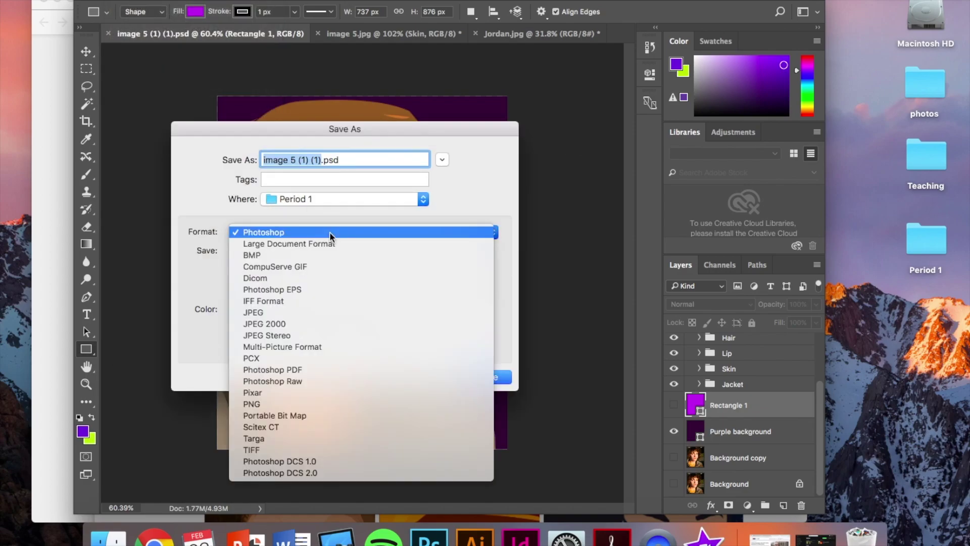
{"action": "left_click", "coordinate": [329, 303]}
{"action": "left_click", "coordinate": [291, 232]}
{"action": "left_click", "coordinate": [297, 244]}
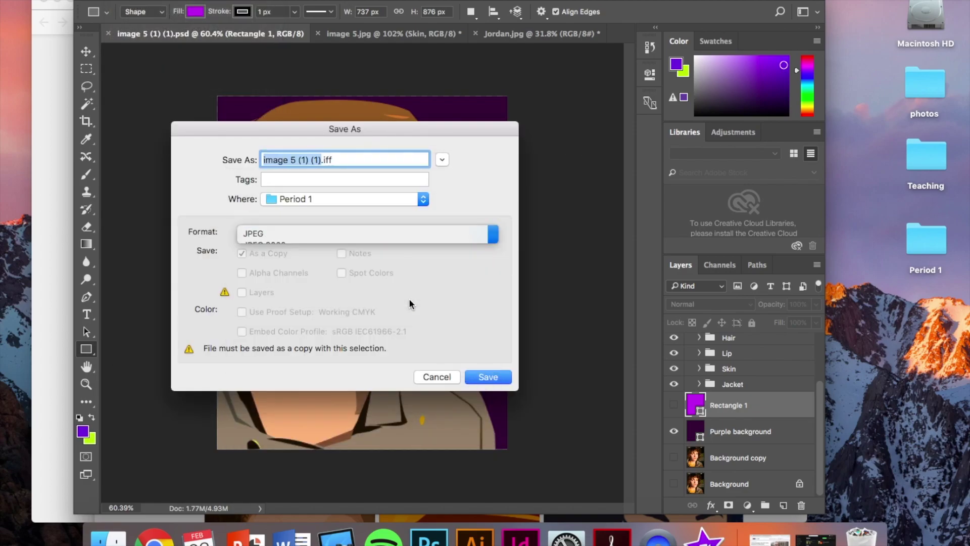
{"action": "left_click", "coordinate": [489, 377]}
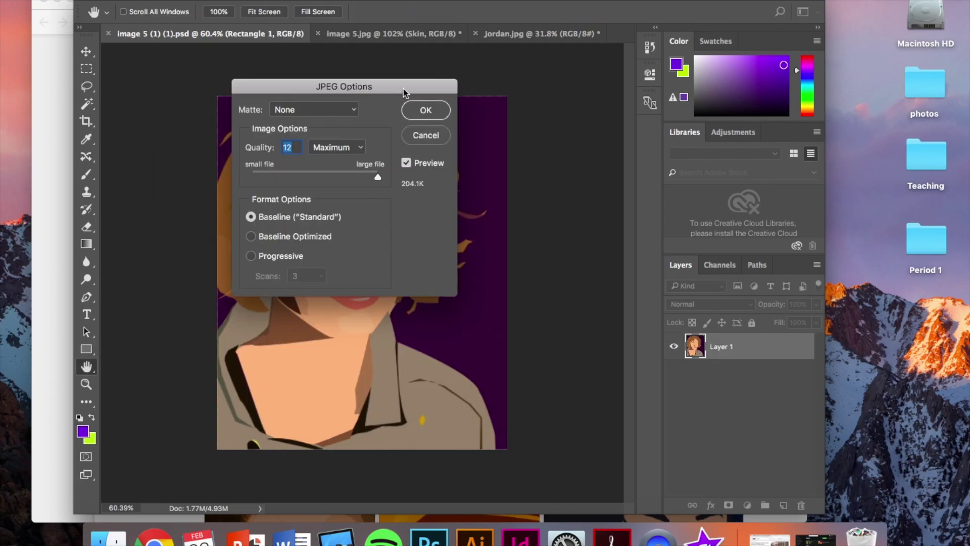